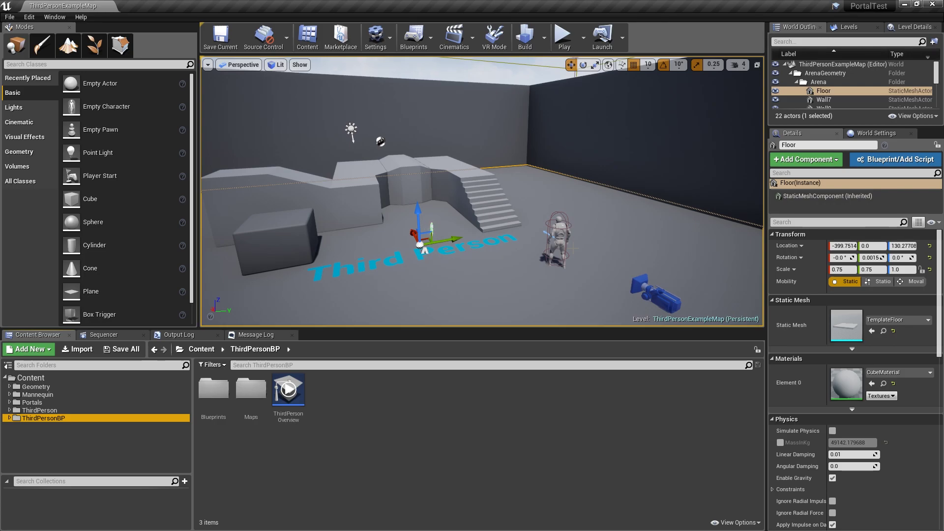
Open and expand the Portals content folder to view its subfolders.
right_drag(431, 229, 374, 234)
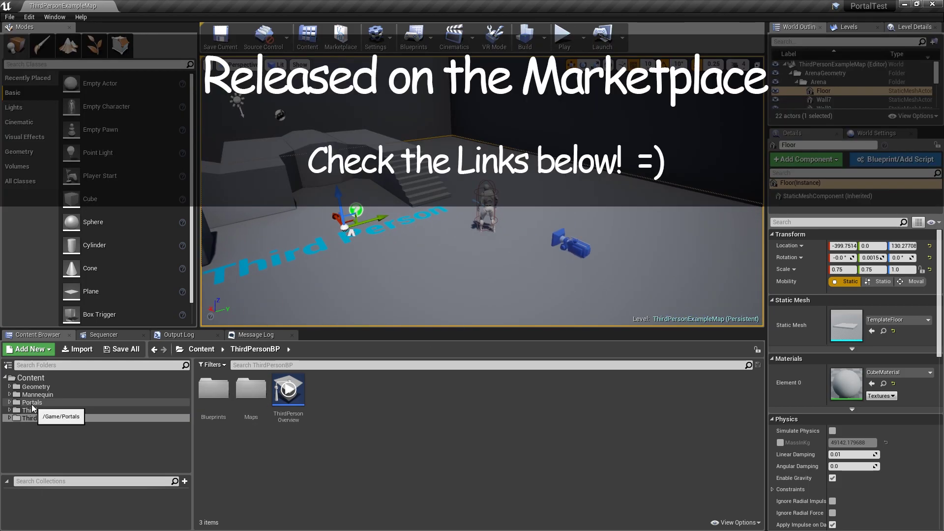
click(31, 403)
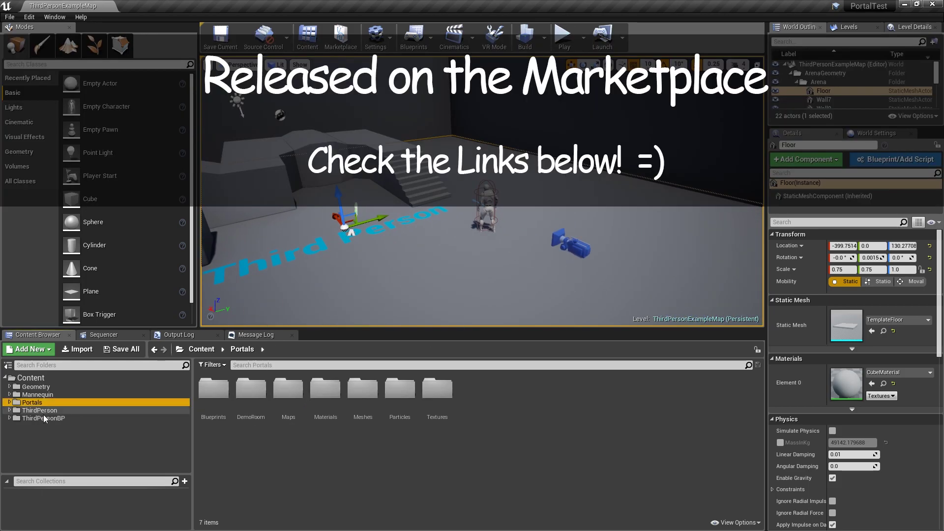
double_click(31, 402)
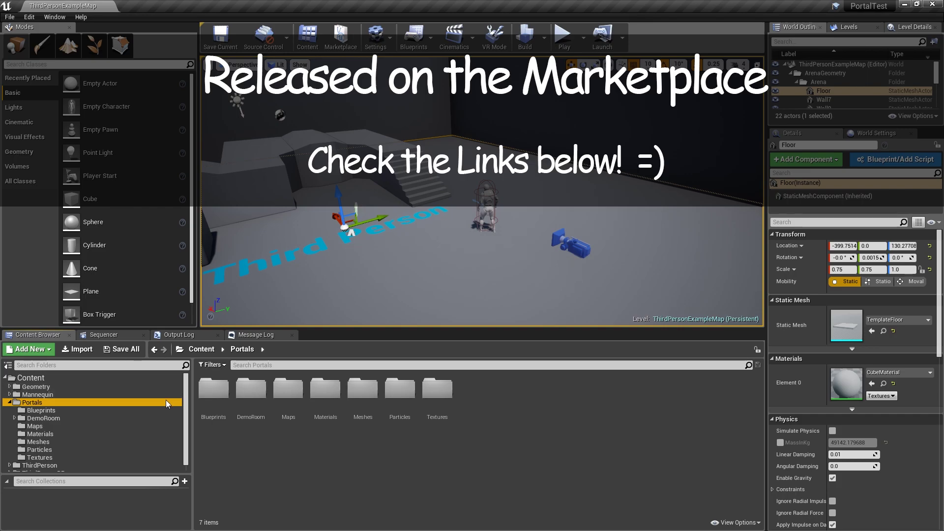
Select the third-person character in the level and locate its ThirdPersonCharacter blueprint asset.
click(486, 209)
key(f)
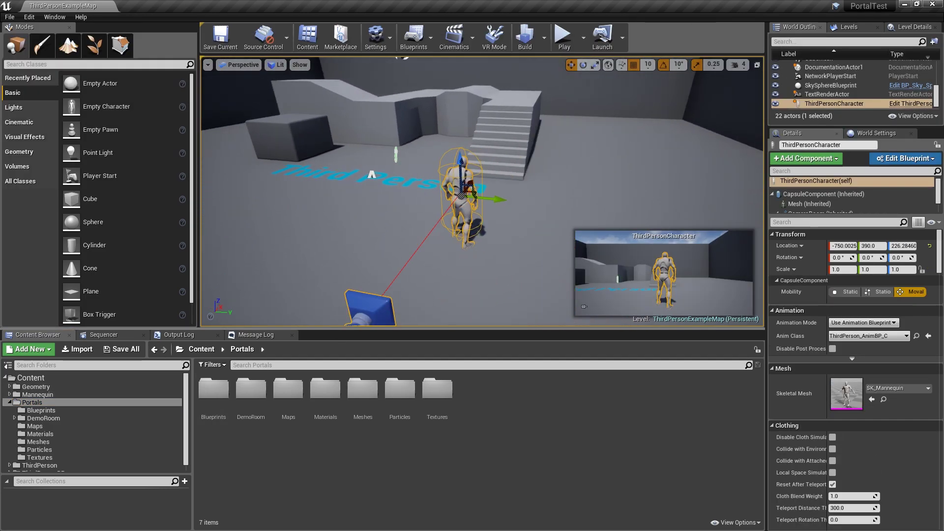
key(ctrl+b)
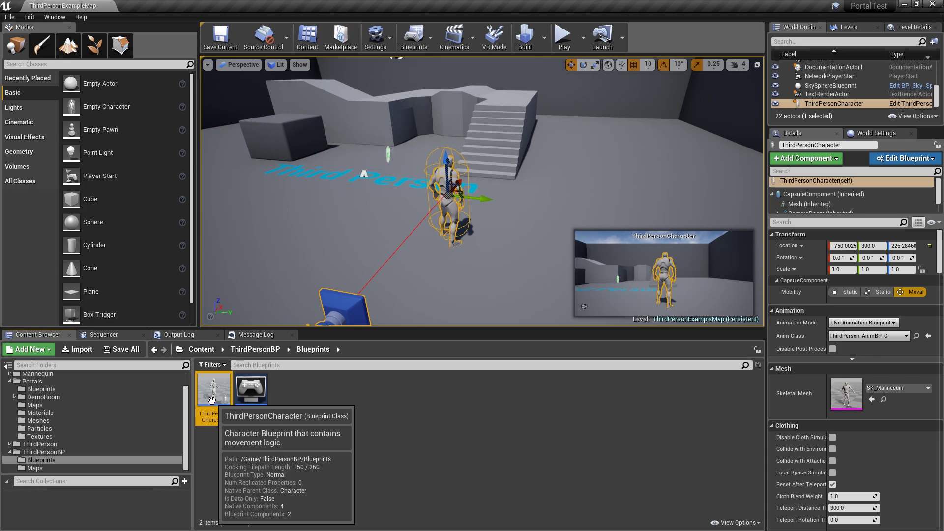
Select the character's inherited mesh, then locate its Element 0 material M_UE4Man_Body and open it for editing.
click(811, 204)
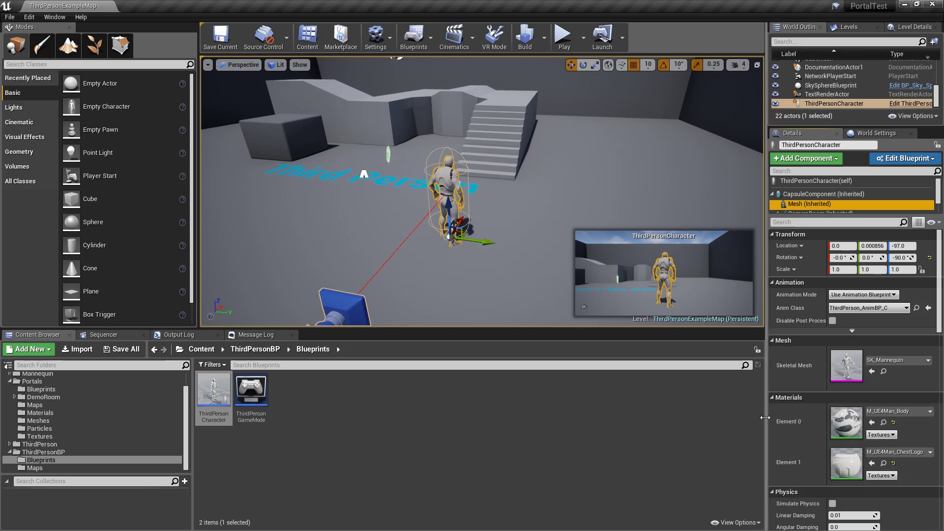
drag(767, 420, 757, 420)
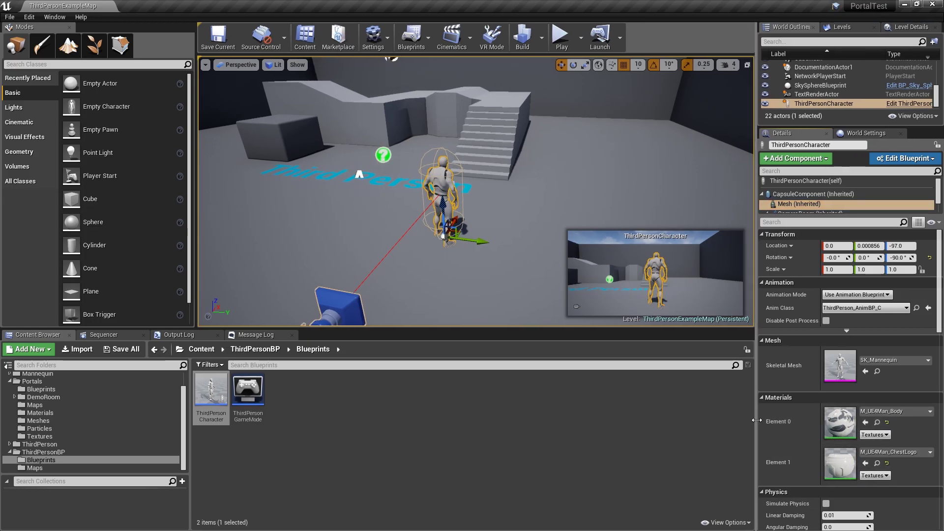
click(876, 423)
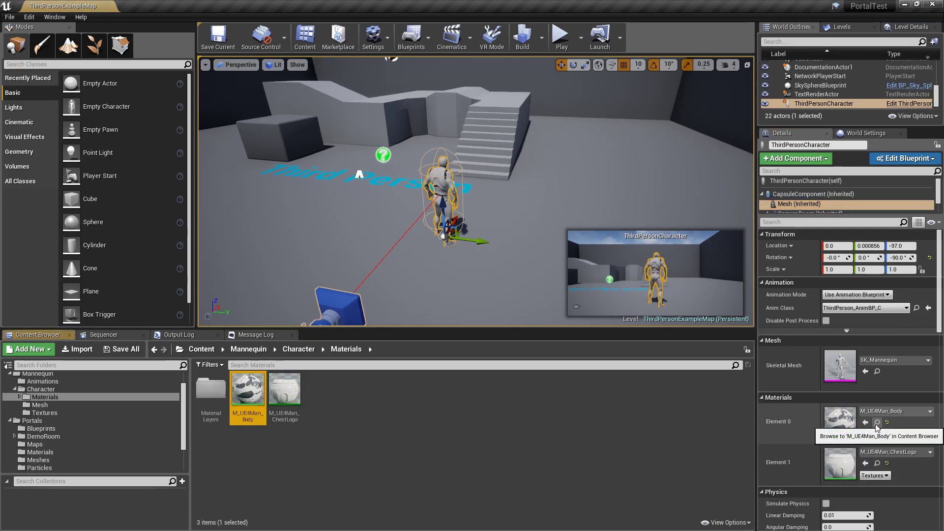
double_click(247, 391)
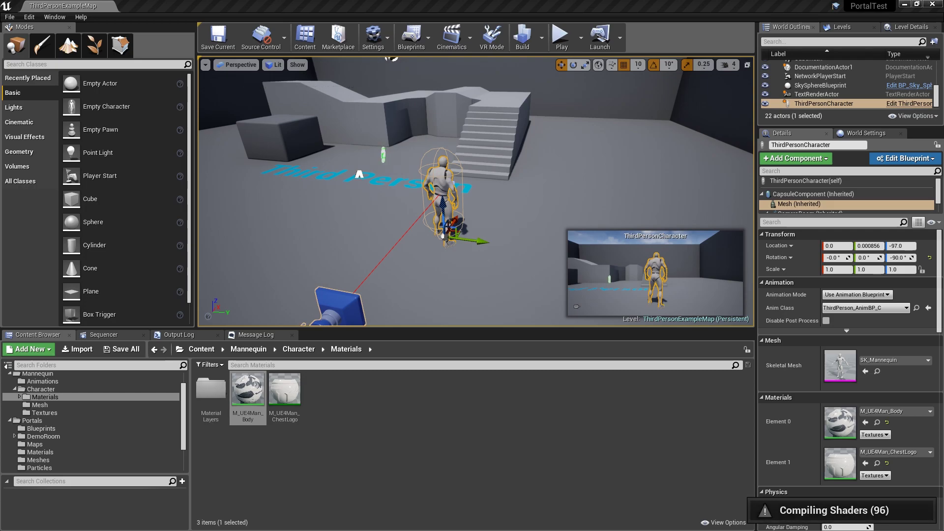
Add an MF_Puddlelize function node to the material graph below the connection to the output node.
scroll(588, 337, down, 4)
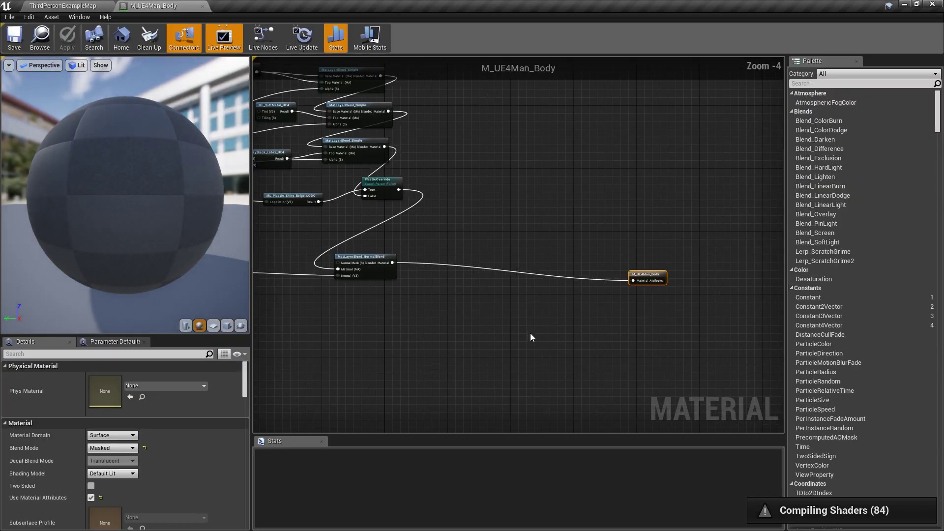
right_drag(650, 284, 565, 185)
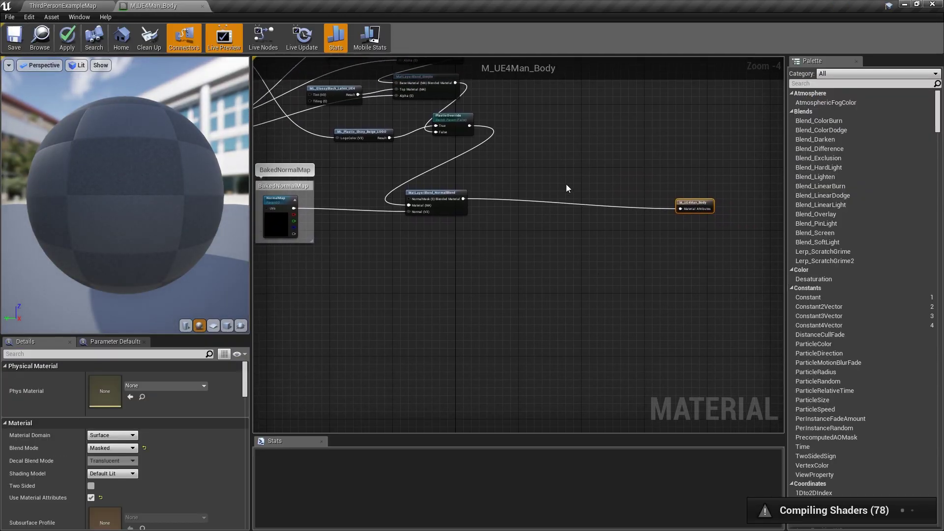
right_click(566, 187)
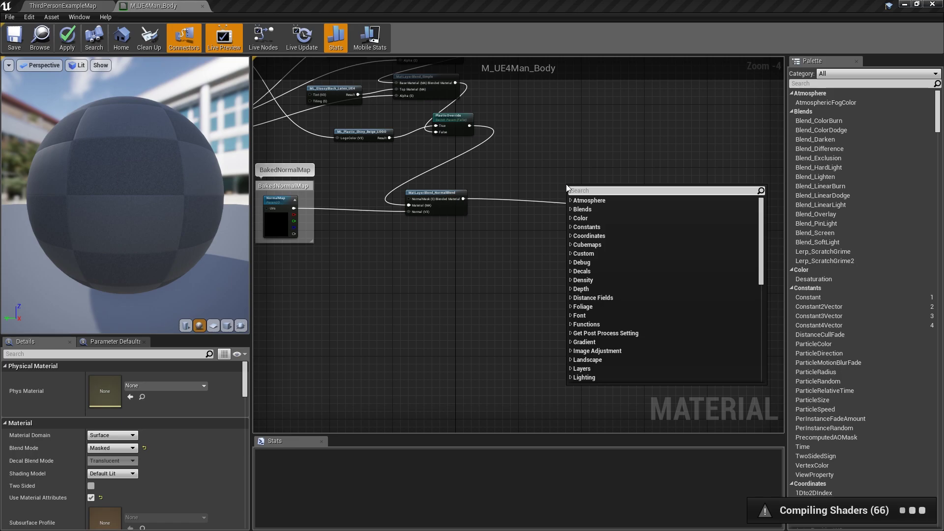
text(mf)
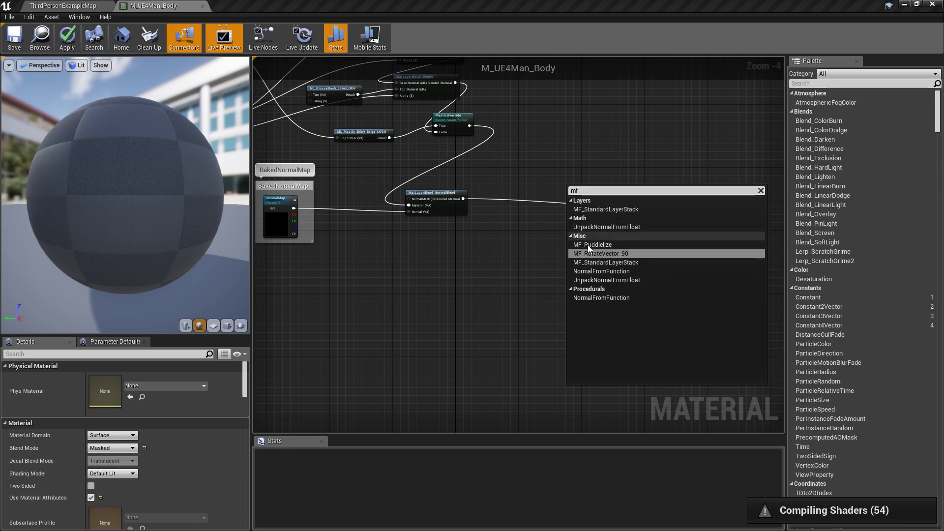
click(604, 245)
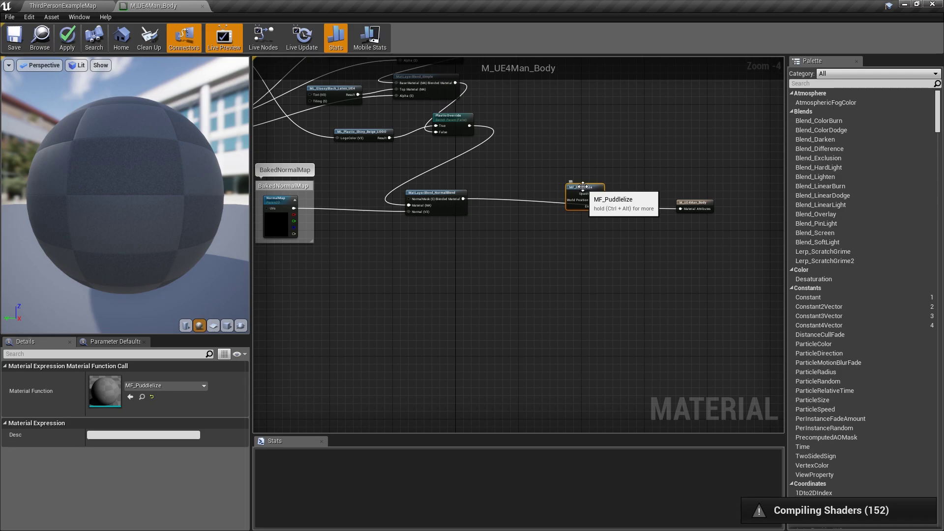
drag(590, 194, 597, 276)
scroll(575, 213, up, 2)
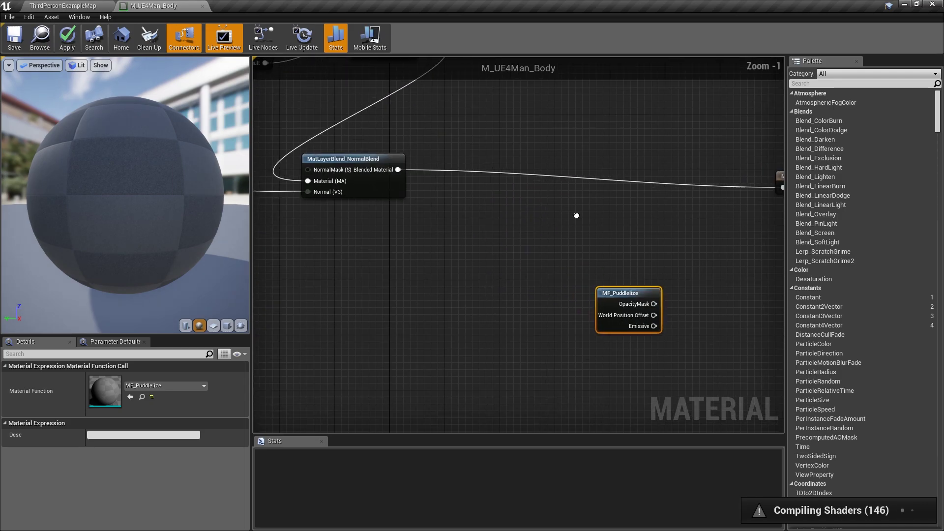
drag(692, 207, 658, 190)
Add a BreakMaterialAttributes node fed by the Blended Material output of MatLayerBlend_NormalBlend and place it beside that node.
right_drag(425, 245, 476, 234)
drag(399, 187, 434, 211)
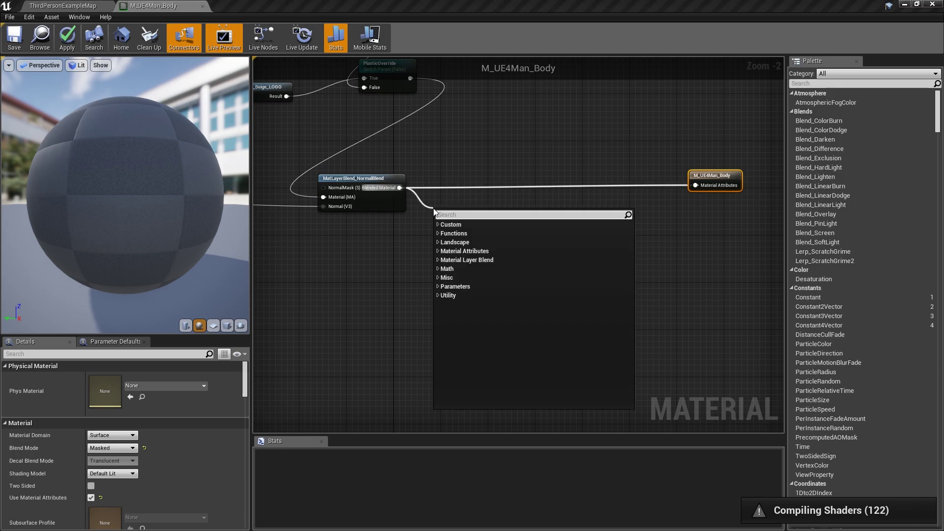
text(b)
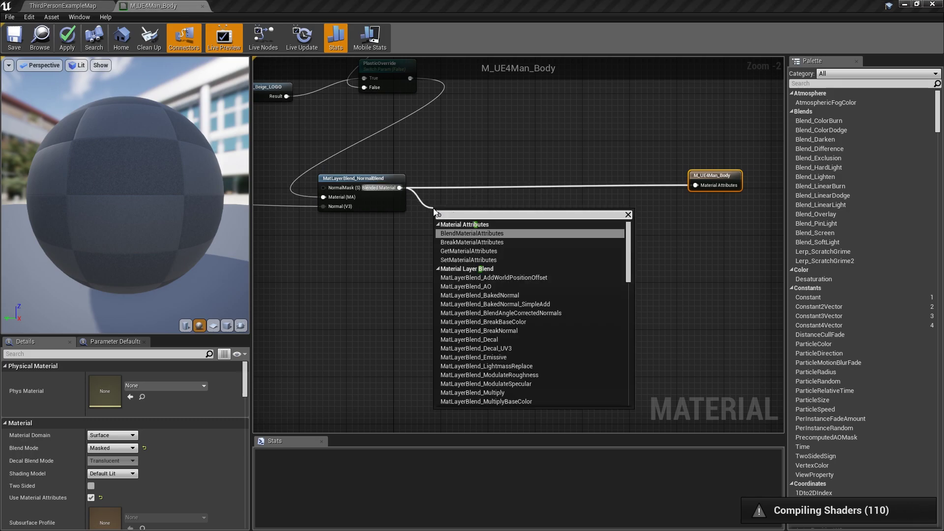
click(461, 243)
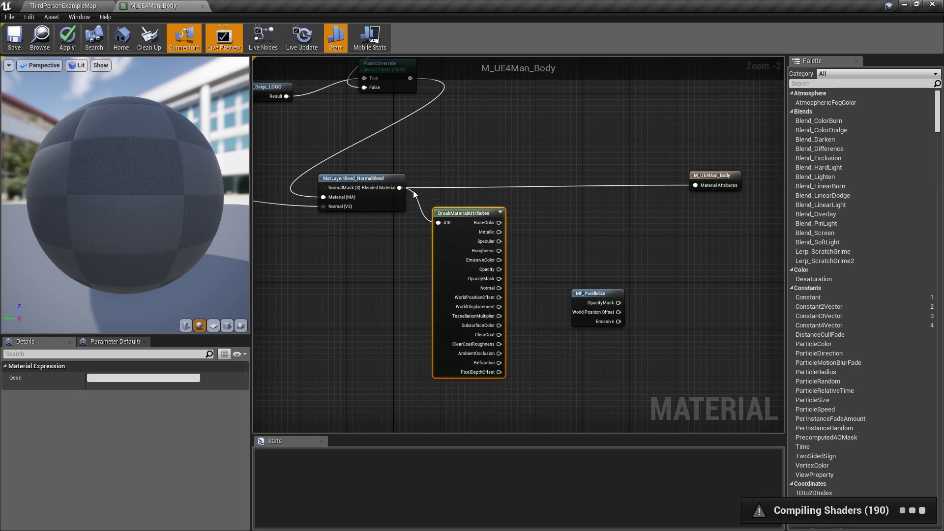
drag(456, 214, 471, 188)
Turn off Use Material Attributes for the material and align its output node with the BreakMaterialAttributes node.
click(719, 181)
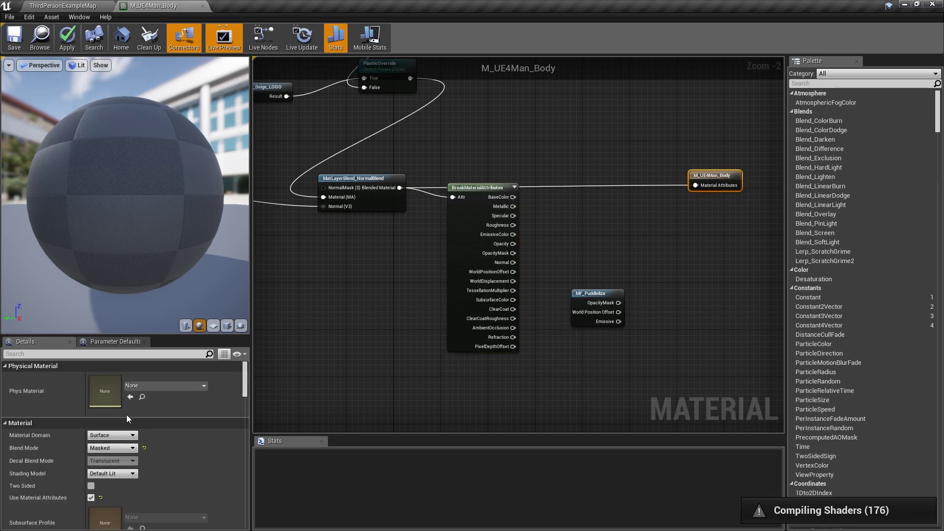
scroll(125, 433, down, 2)
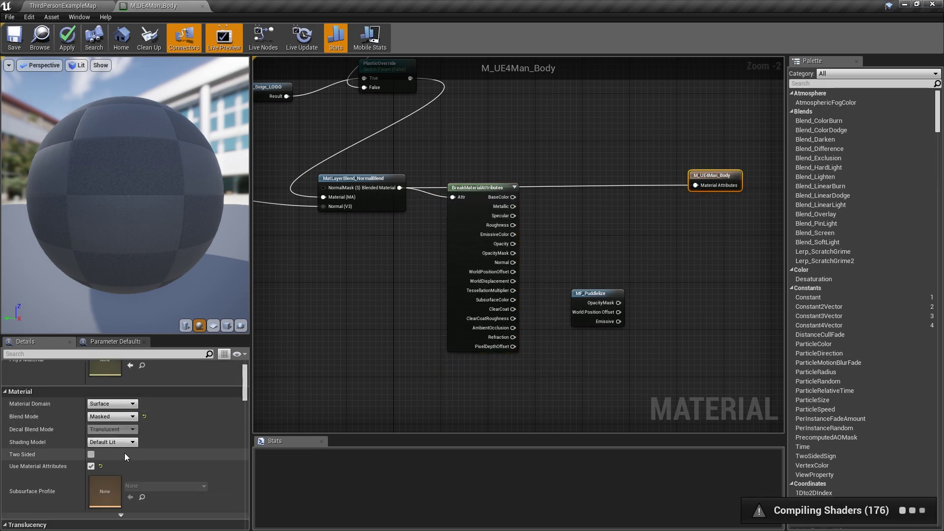
click(90, 466)
right_drag(547, 362, 463, 327)
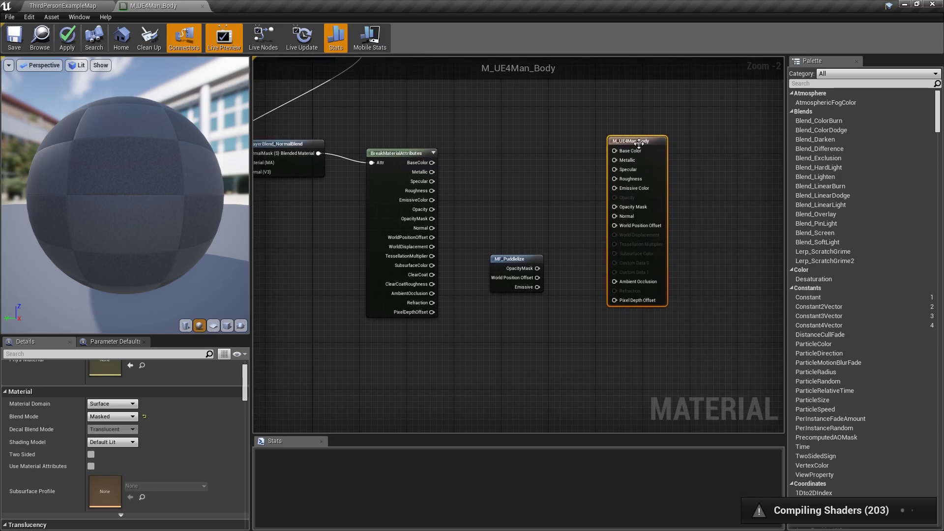
drag(635, 141, 653, 152)
click(481, 179)
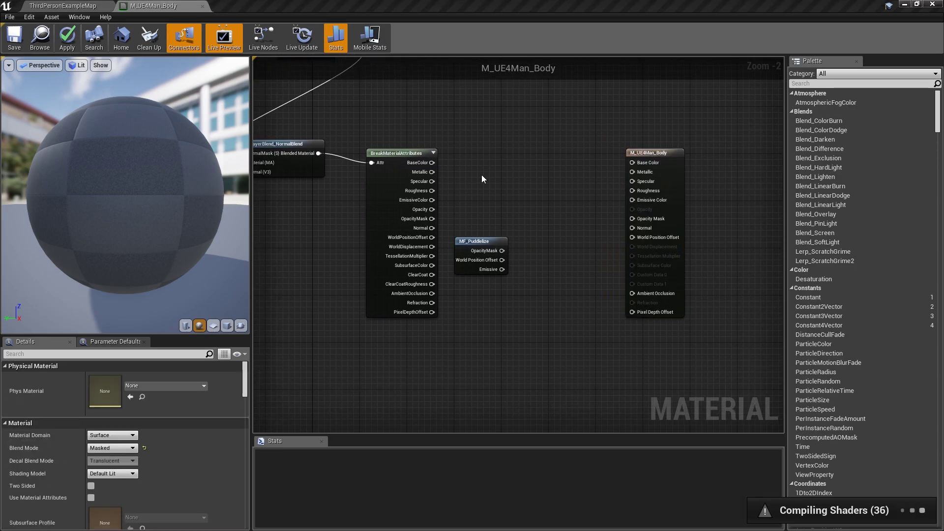
Connect BaseColor, Metallic, Specular and Roughness from BreakMaterialAttributes to the matching inputs of the material output node.
drag(432, 162, 632, 164)
drag(430, 172, 632, 171)
drag(432, 181, 632, 181)
drag(431, 190, 632, 190)
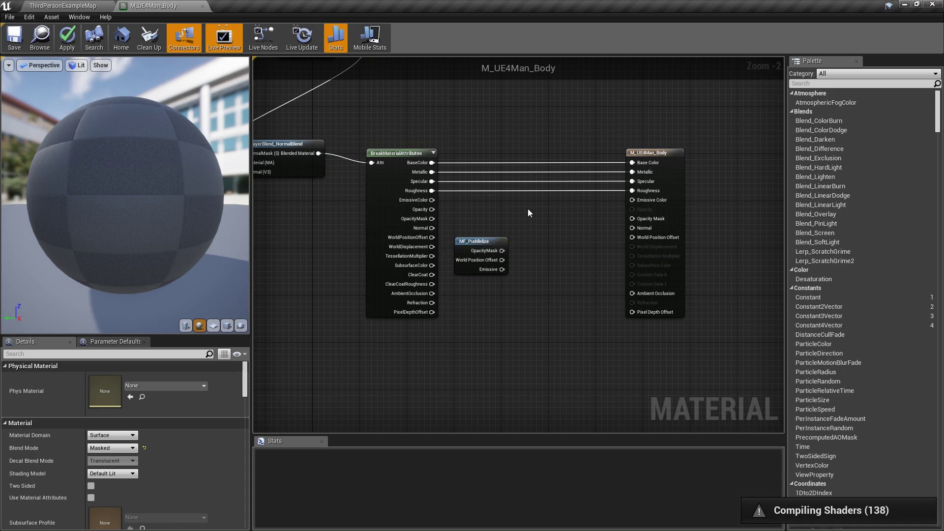
Multiply the OpacityMask outputs of BreakMaterialAttributes and MF_Puddlelize, and feed the product into the material's Opacity Mask.
click(542, 205)
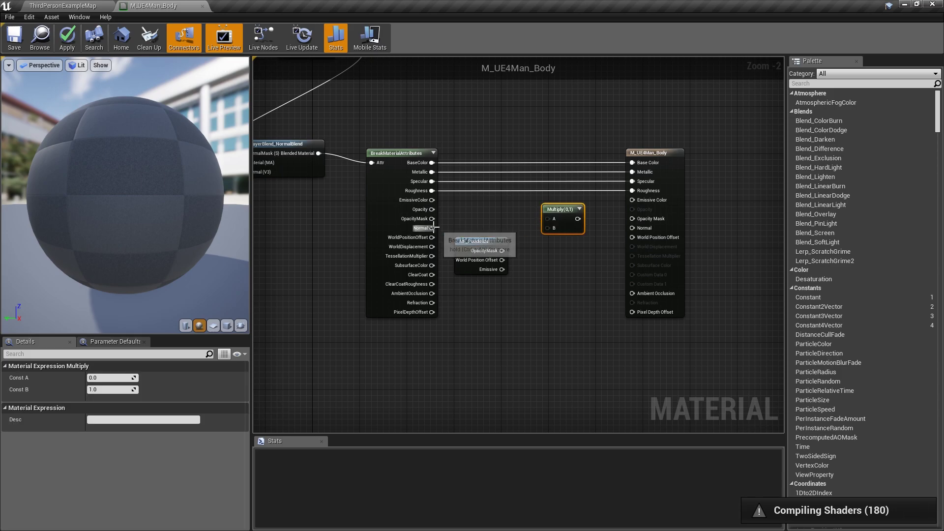
drag(432, 222, 548, 218)
drag(502, 250, 633, 219)
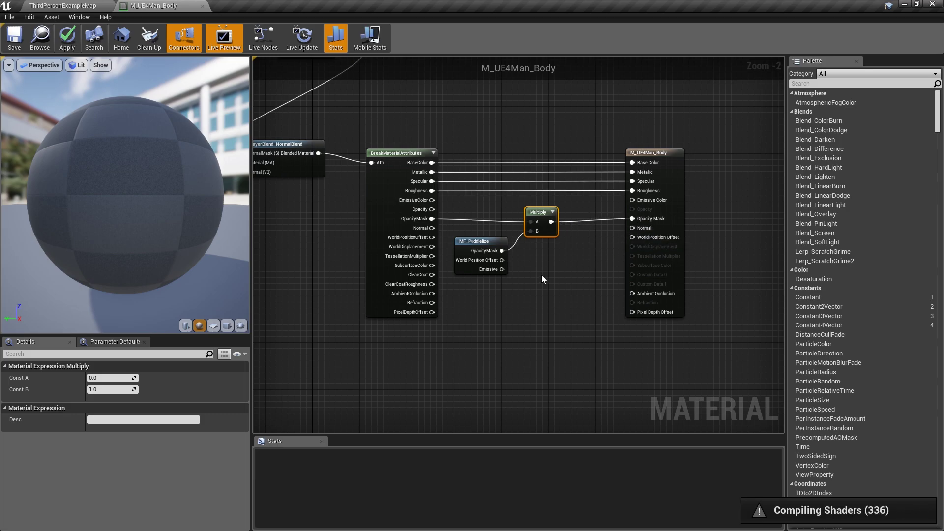
Connect BreakMaterialAttributes' Normal and MF_Puddlelize's World Position Offset and Emissive outputs to the matching inputs of the material output.
drag(431, 228, 633, 228)
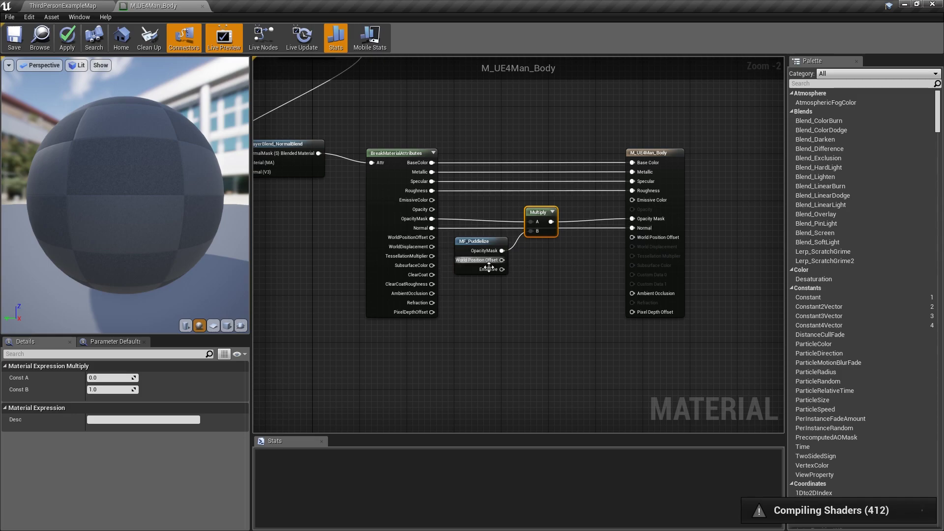
drag(502, 259, 633, 238)
drag(501, 272, 634, 199)
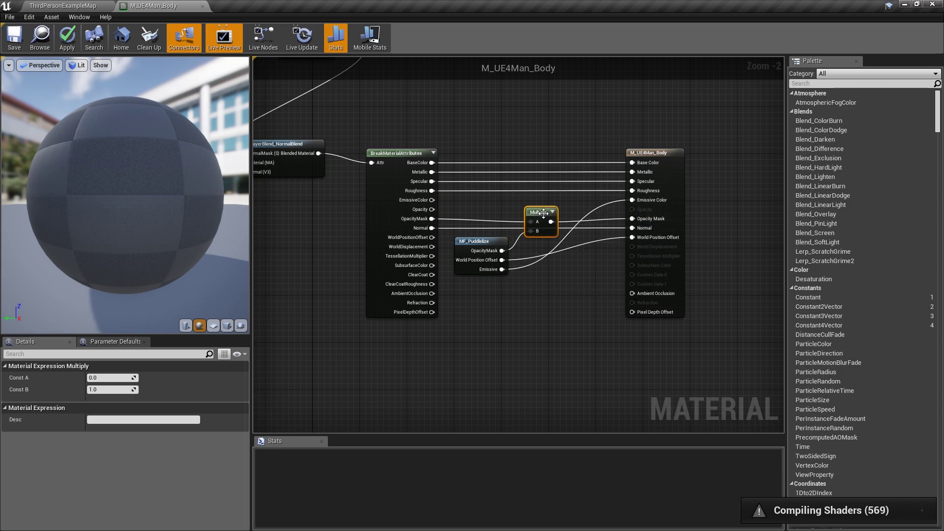
drag(542, 213, 542, 208)
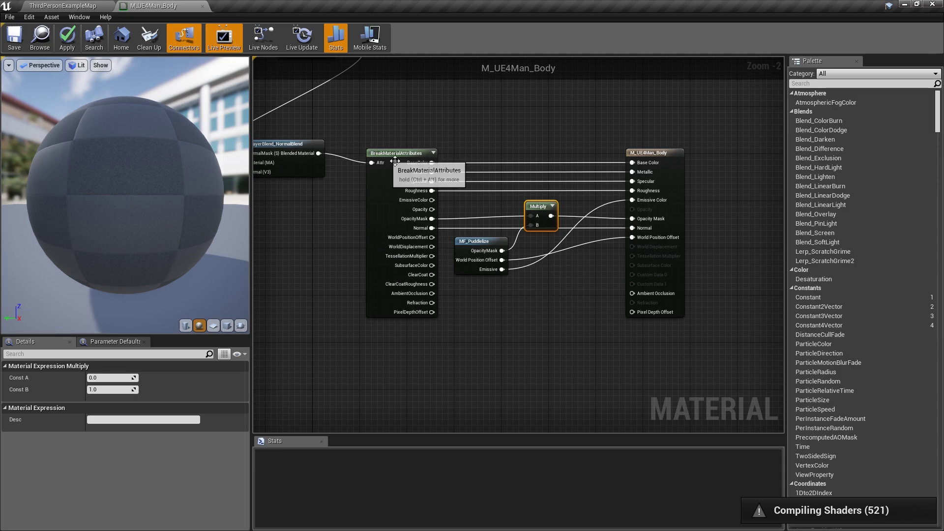
Save the M_UE4Man_Body material and locate it among the project's assets.
right_drag(537, 333, 570, 329)
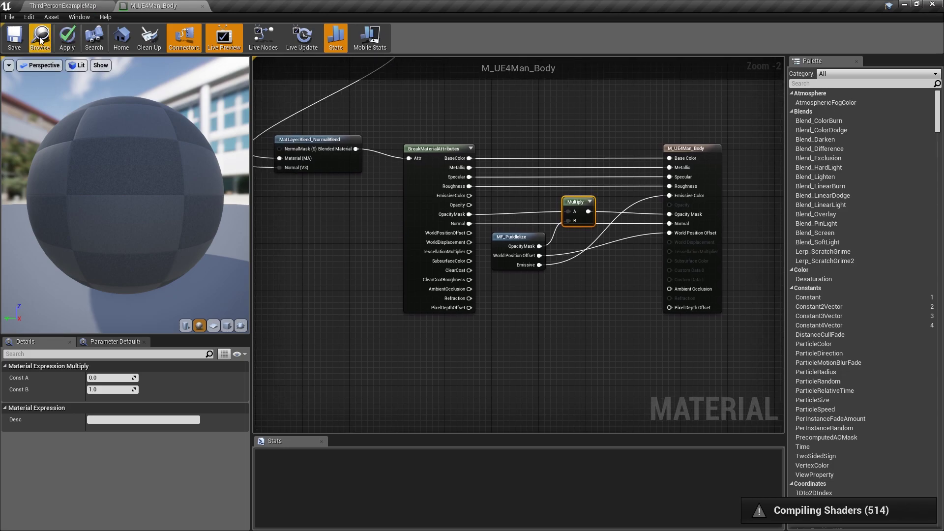
key(ctrl+s)
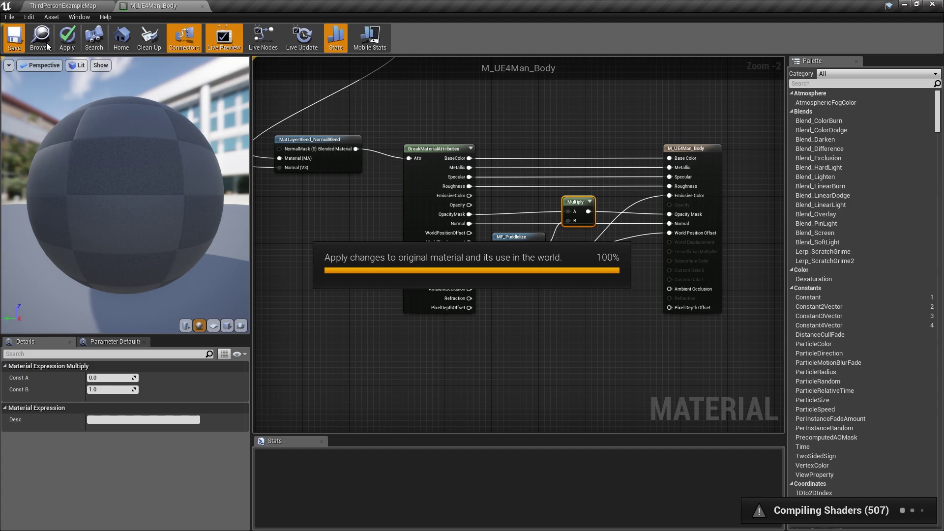
click(42, 39)
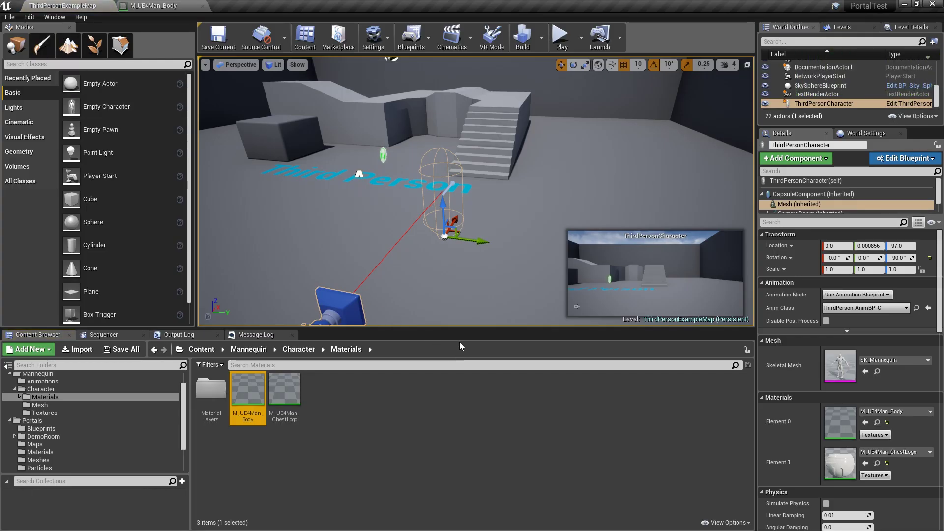
Create a material instance of M_UE4Man_Body in the mannequin's Materials folder and name it MI_UE4Man_Body1.
drag(459, 329, 437, 249)
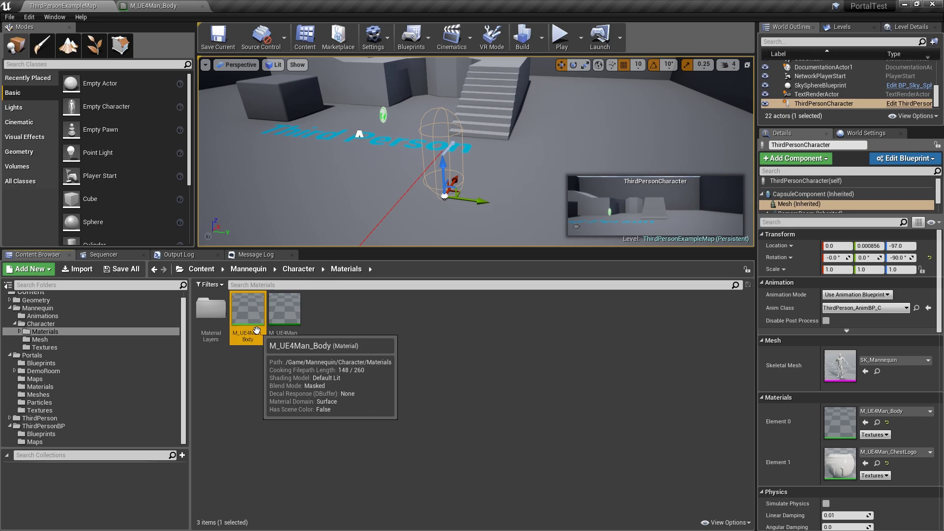
right_click(256, 329)
click(329, 96)
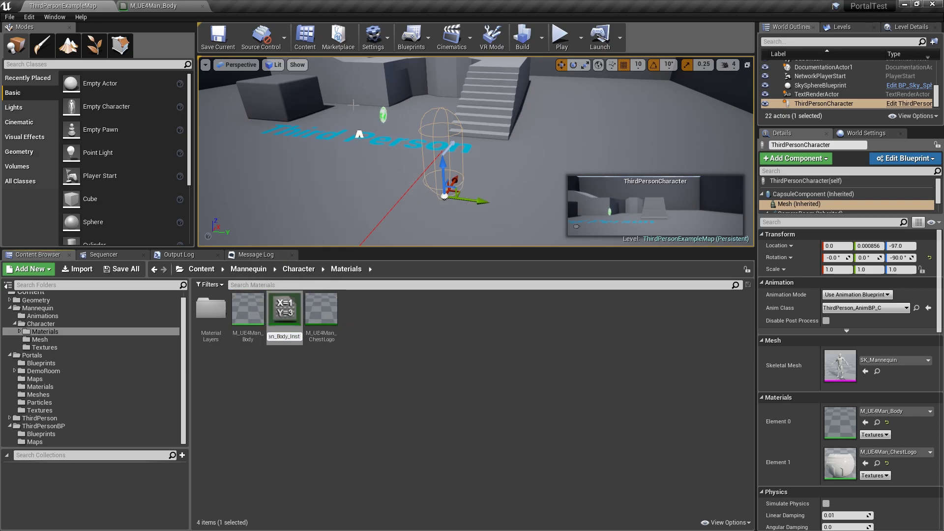
key(BackSpace)
key(BackSpace)
key(BackSpace)
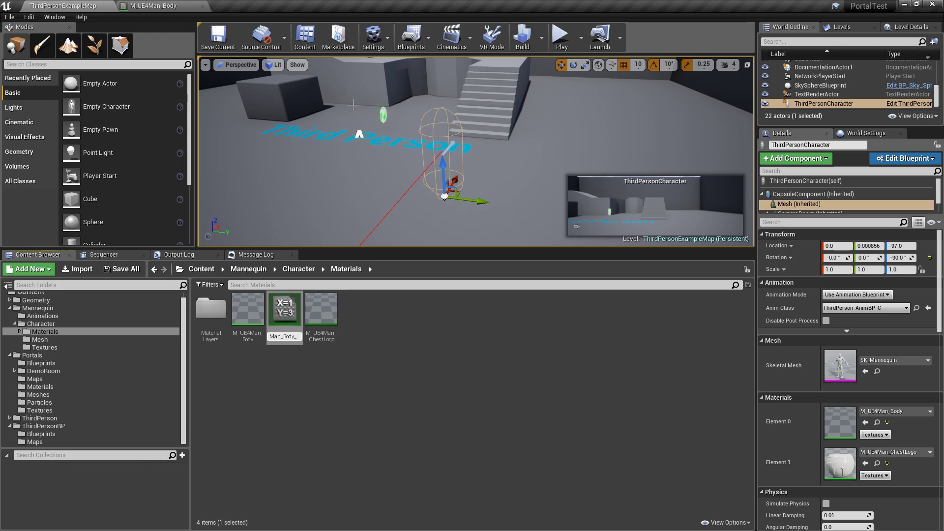
key(BackSpace)
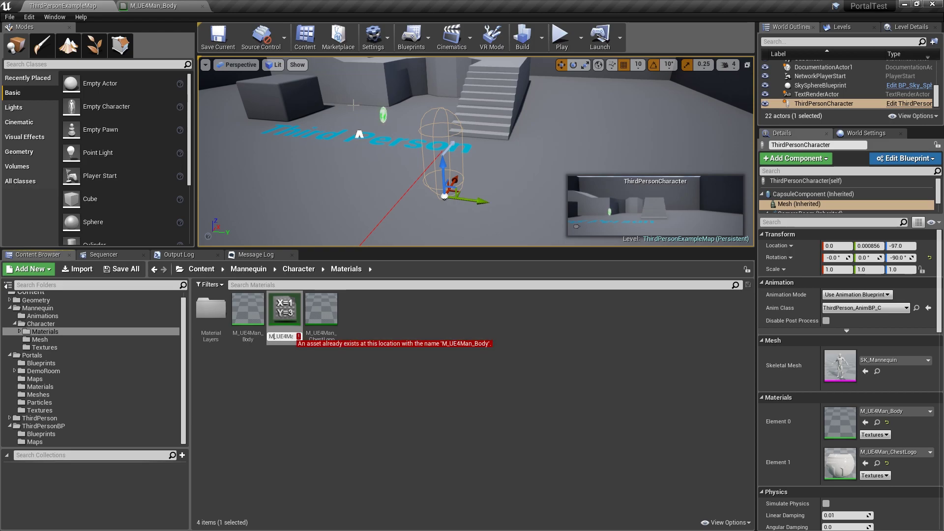
text(I)
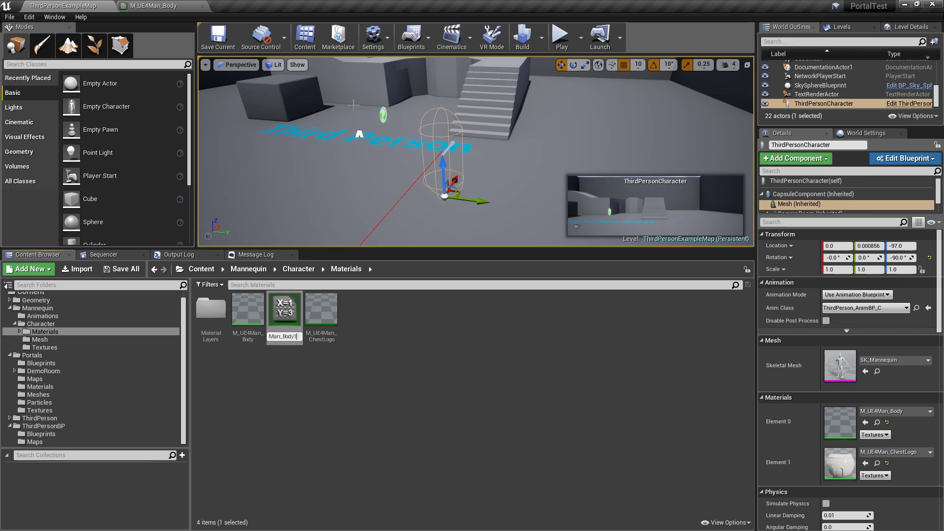
key(Return)
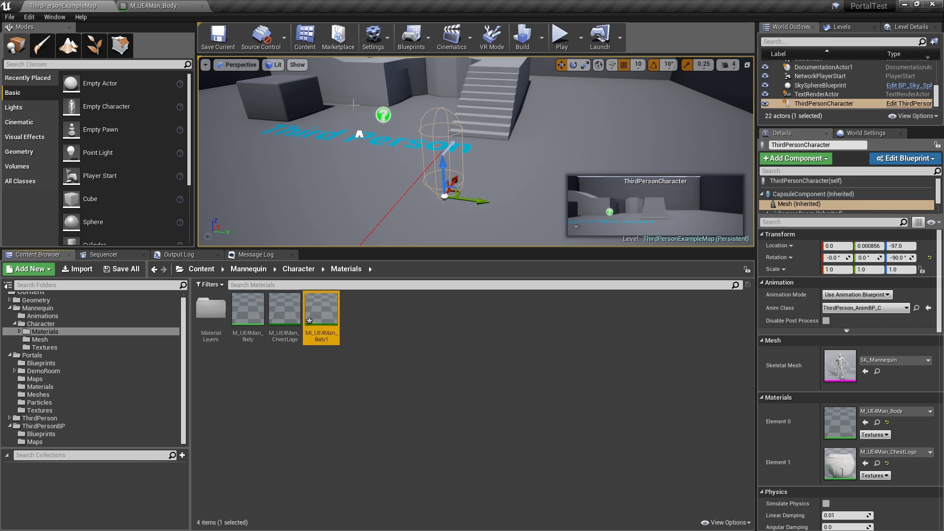
Open the MI_UE4Man_Body1 instance, enable its WarpInAmount override and set it to 1.0.
double_click(331, 329)
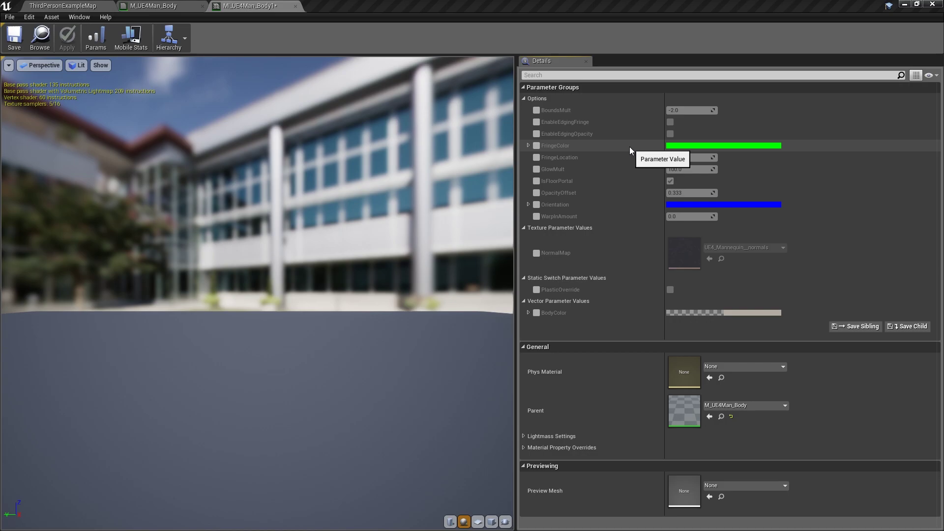
click(536, 216)
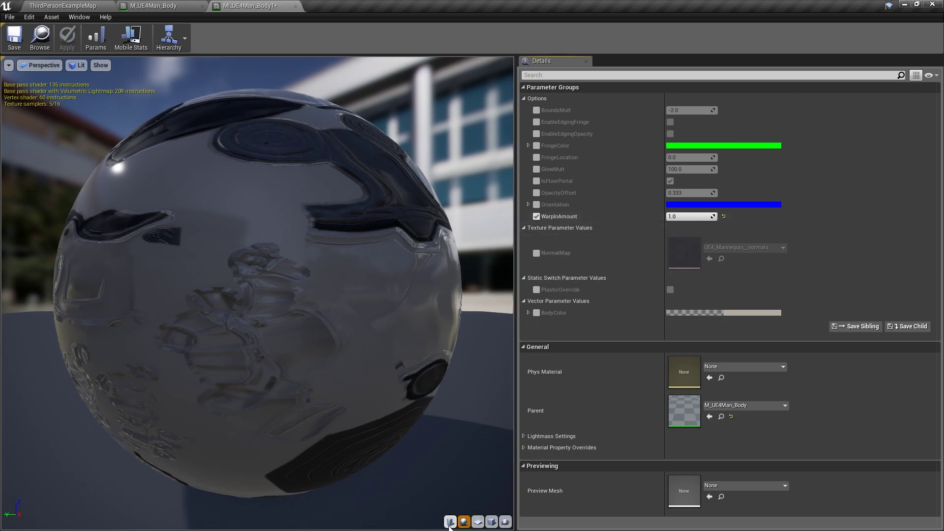
Locate the SK_Mannequin mesh among the assets, use it as the instance's preview mesh and frame its whole body from the front.
click(67, 5)
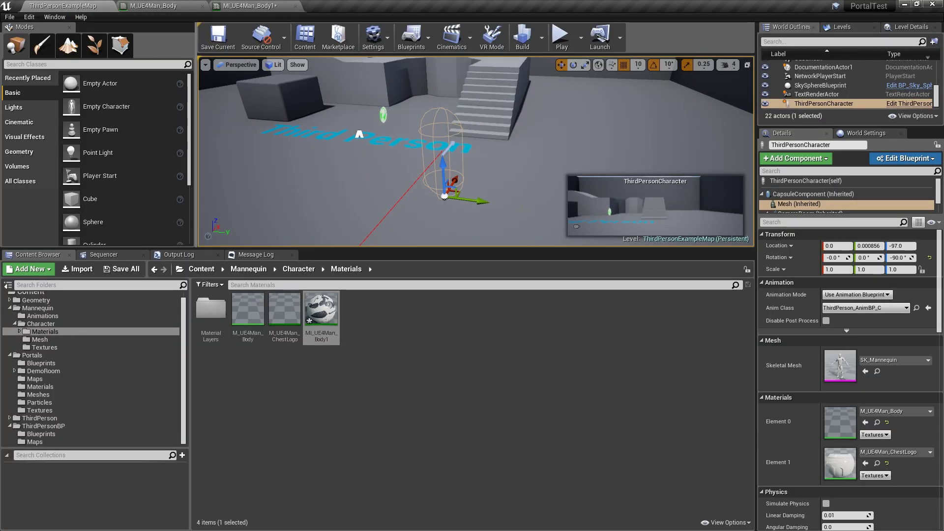
click(877, 371)
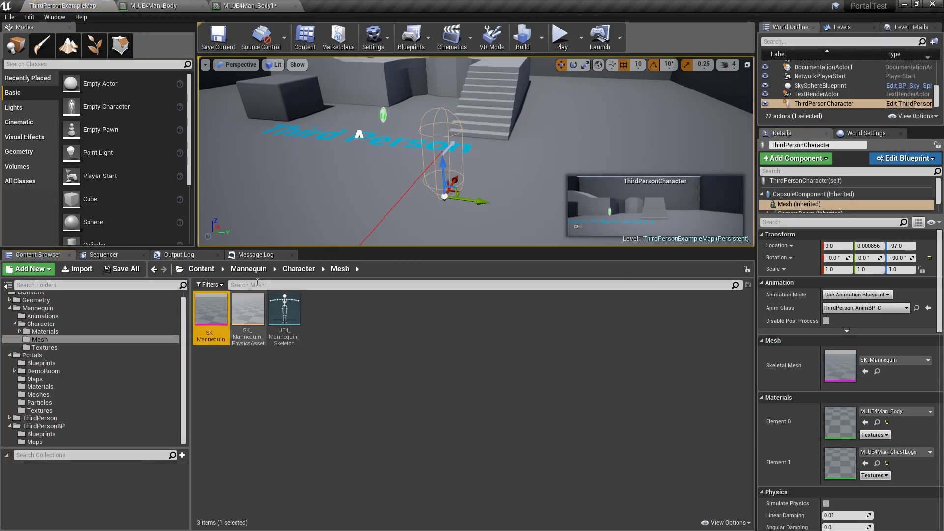
click(250, 5)
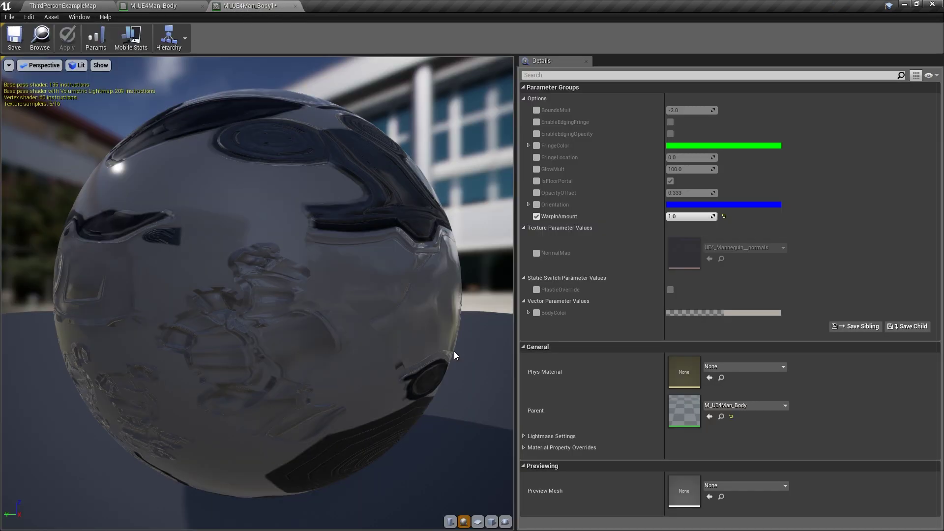
click(505, 521)
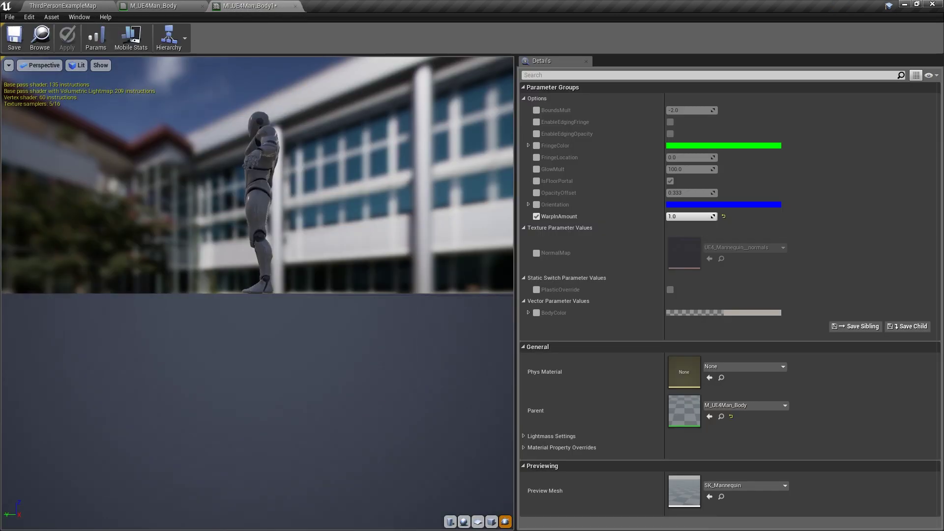
drag(384, 306, 359, 211)
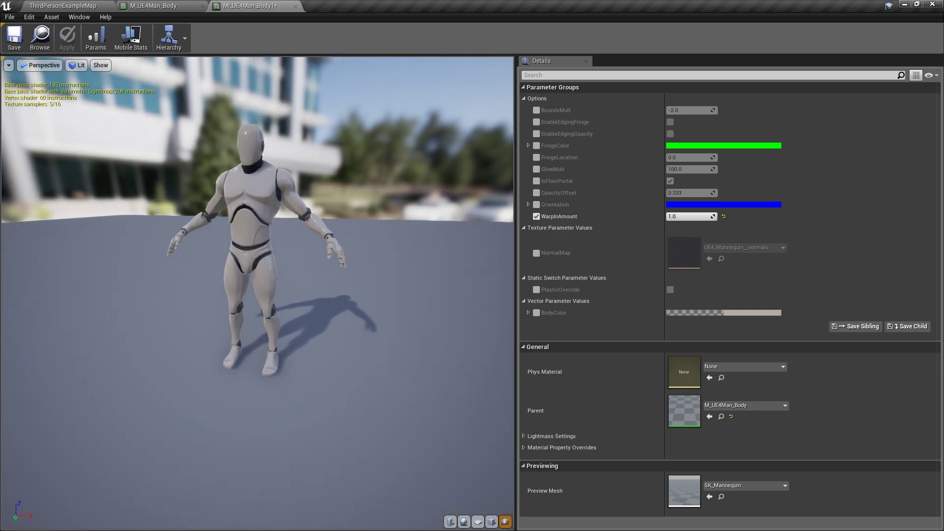
drag(343, 229, 315, 229)
right_drag(315, 228, 314, 177)
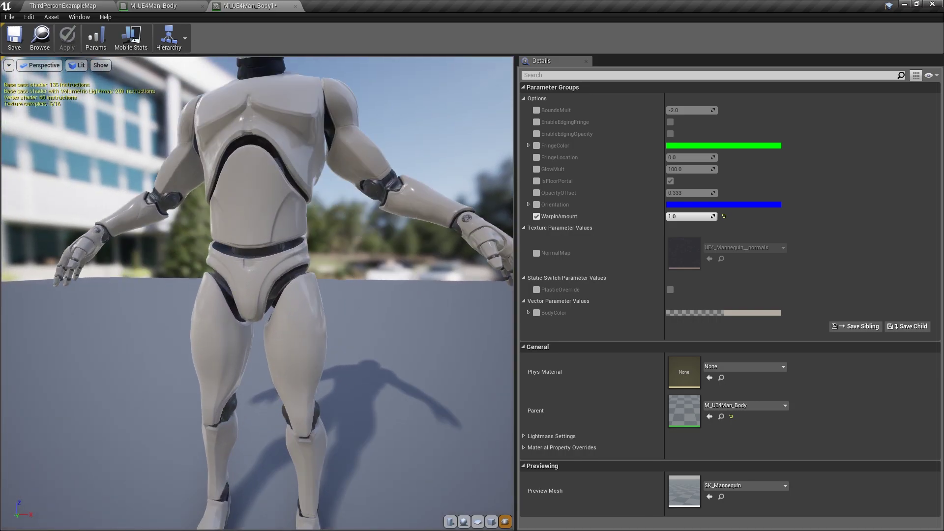
right_drag(343, 329, 343, 364)
drag(343, 329, 295, 329)
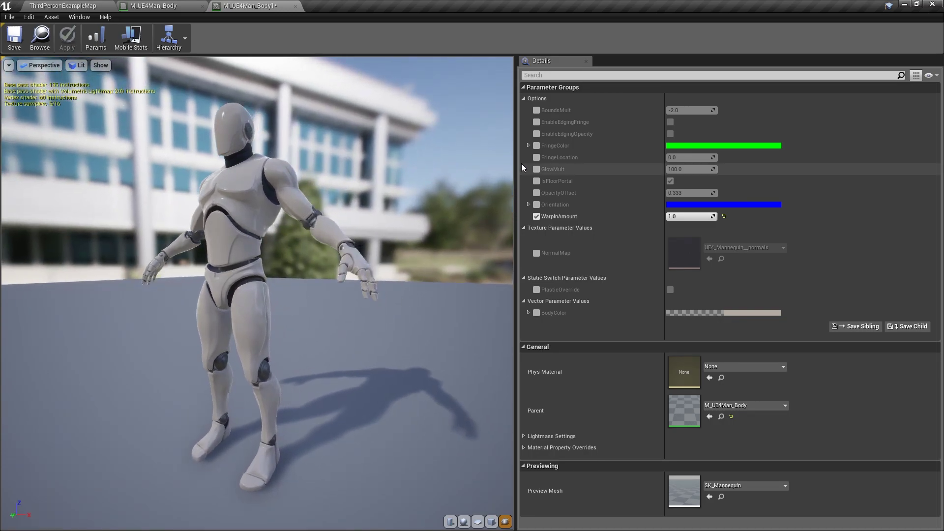
Enable the BoundsMult override and test the warp effect by varying WarpInAmount with BoundsMult at -1.0 and -2.0.
click(536, 110)
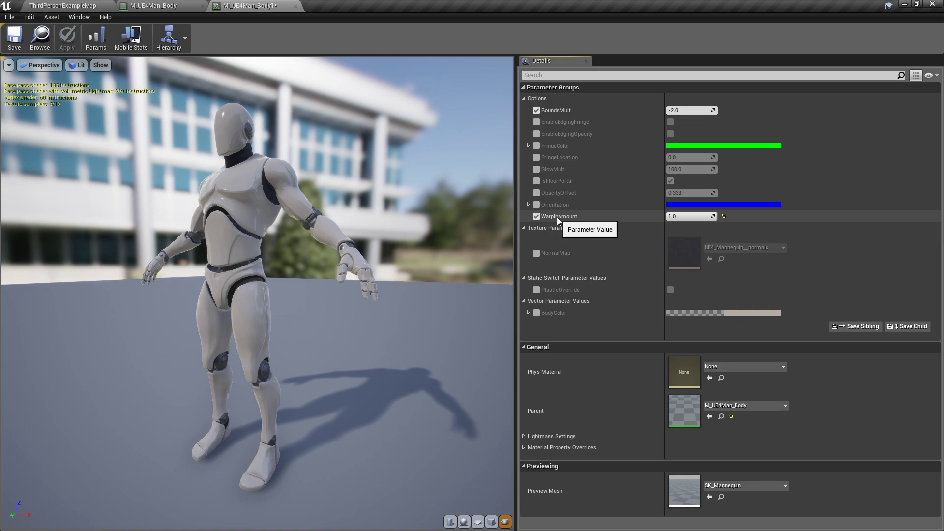
mouse_move(705, 216)
mouse_down()
mouse_move(683, 216)
mouse_move(711, 217)
mouse_up()
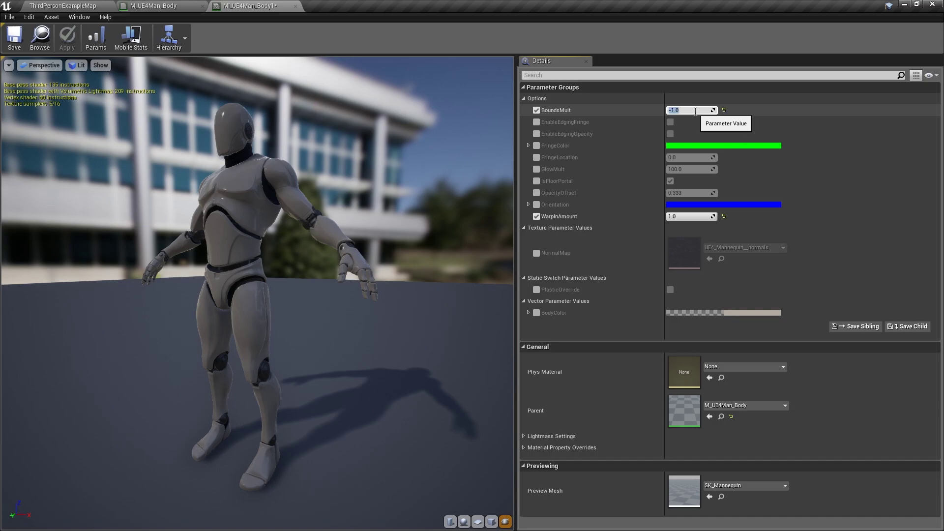
mouse_move(694, 217)
mouse_down()
mouse_move(672, 217)
mouse_move(713, 217)
mouse_move(701, 216)
mouse_up()
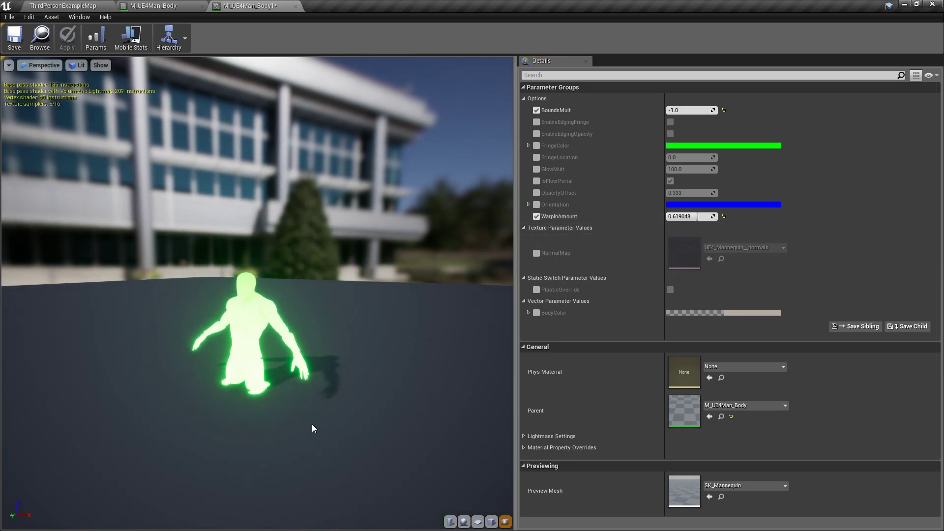
drag(312, 424, 394, 397)
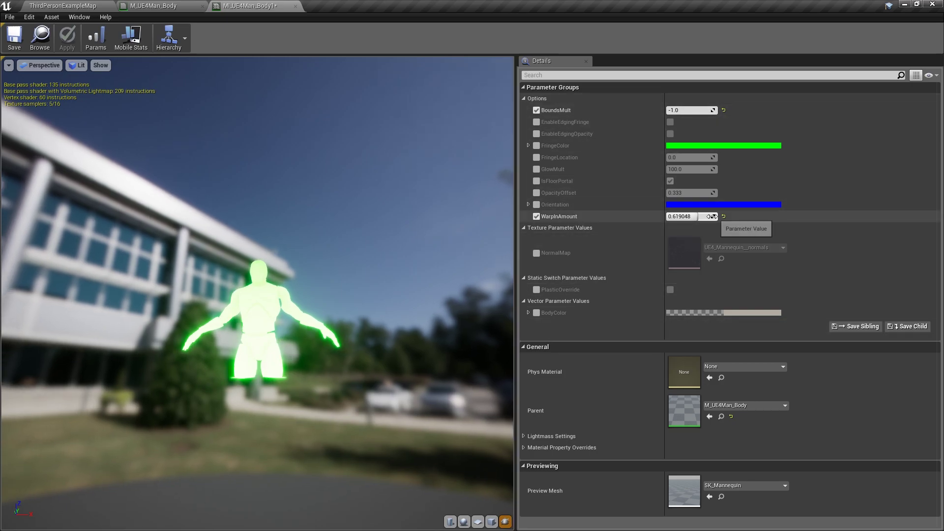
mouse_move(711, 216)
mouse_down()
mouse_move(674, 216)
mouse_move(732, 216)
mouse_move(666, 216)
mouse_move(715, 217)
mouse_up()
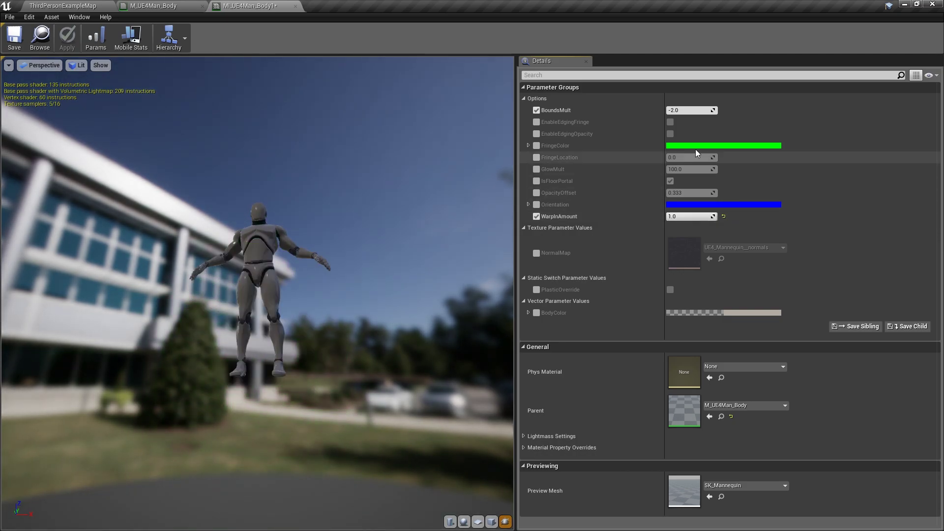
Set BoundsMult to -1.0 and lower WarpInAmount to about 0.08 to check the mannequin's collapse at floor level.
click(687, 112)
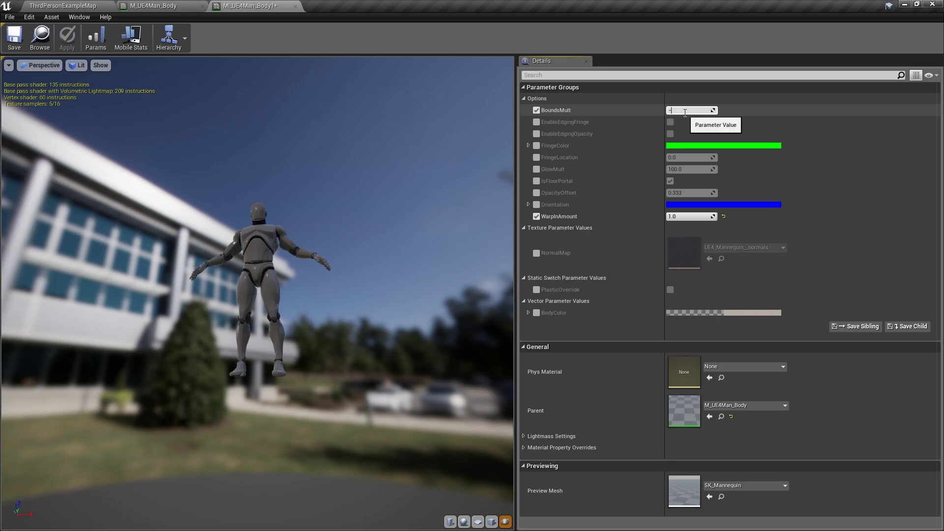
key(Return)
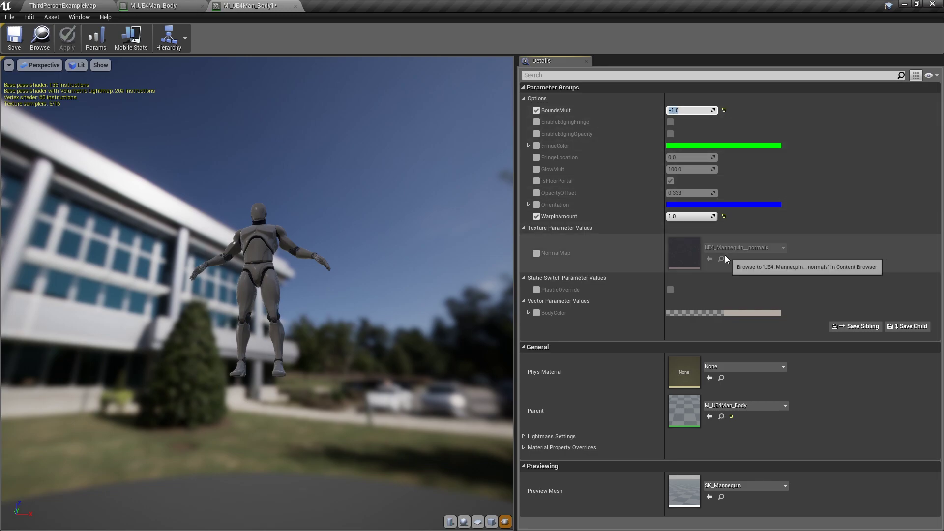
mouse_move(713, 217)
mouse_down()
mouse_move(689, 217)
mouse_move(717, 216)
mouse_up()
drag(354, 383, 250, 419)
scroll(353, 383, up, 2)
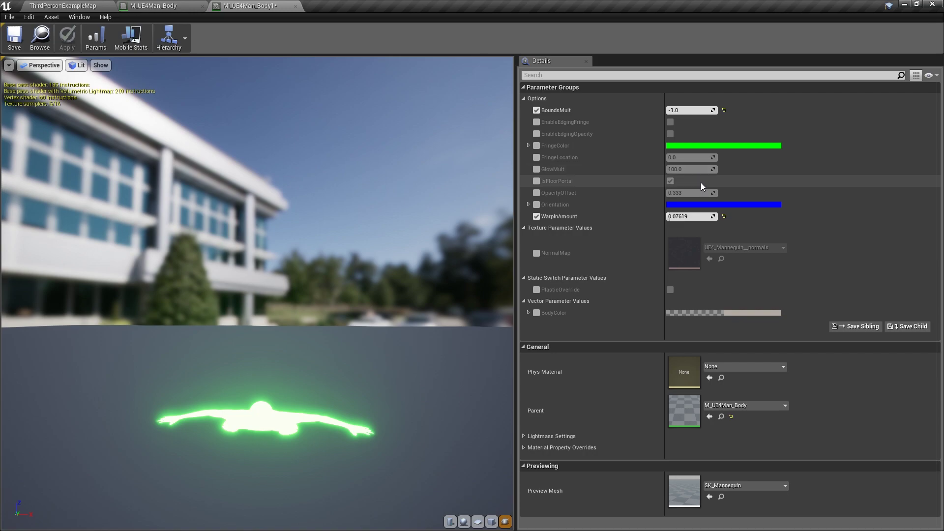
Set BoundsMult to -0.99 and raise WarpInAmount back to 1.0.
click(694, 110)
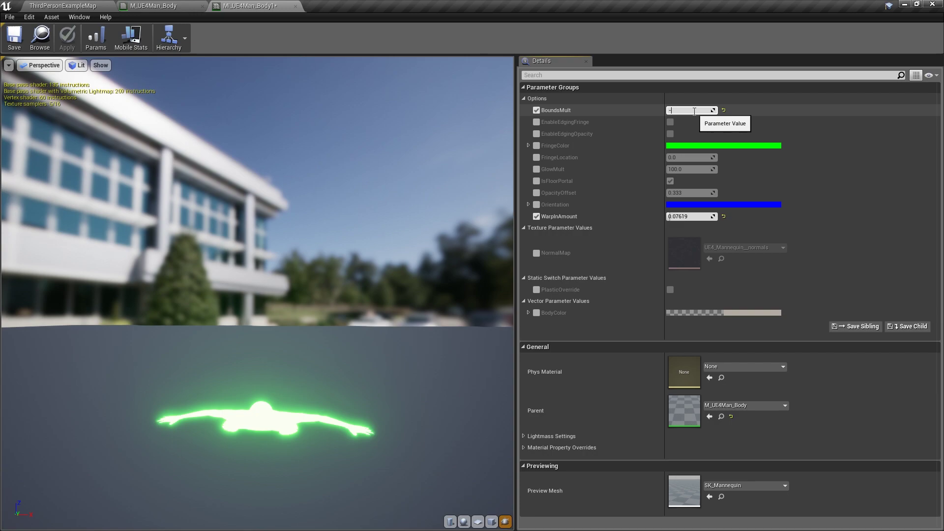
key(Return)
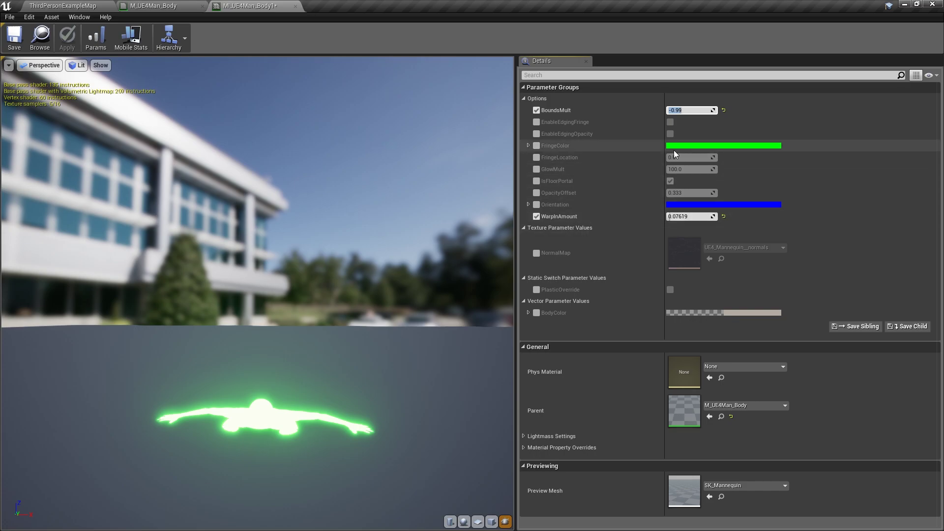
drag(681, 216, 715, 217)
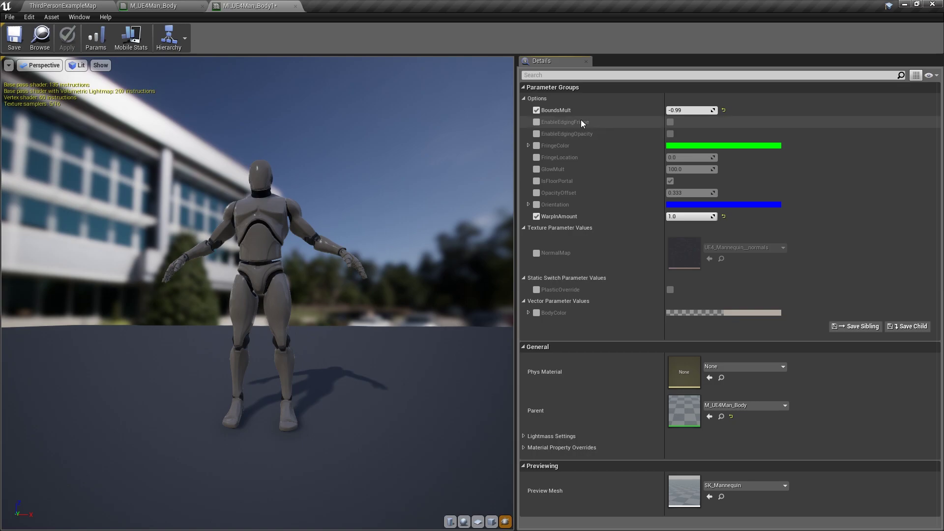
Enable the EnableEdgingFringe and EnableEdgingOpacity overrides, leaving both of their values switched off.
click(536, 122)
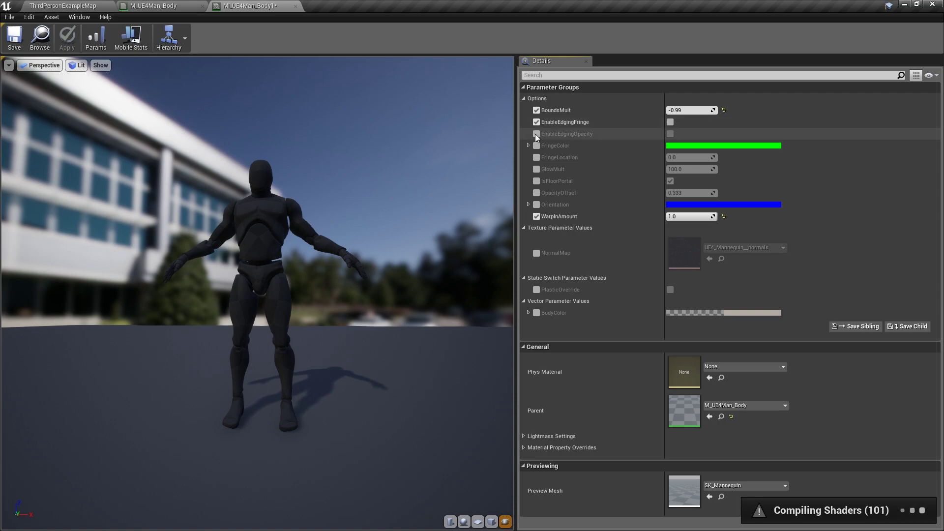
click(535, 133)
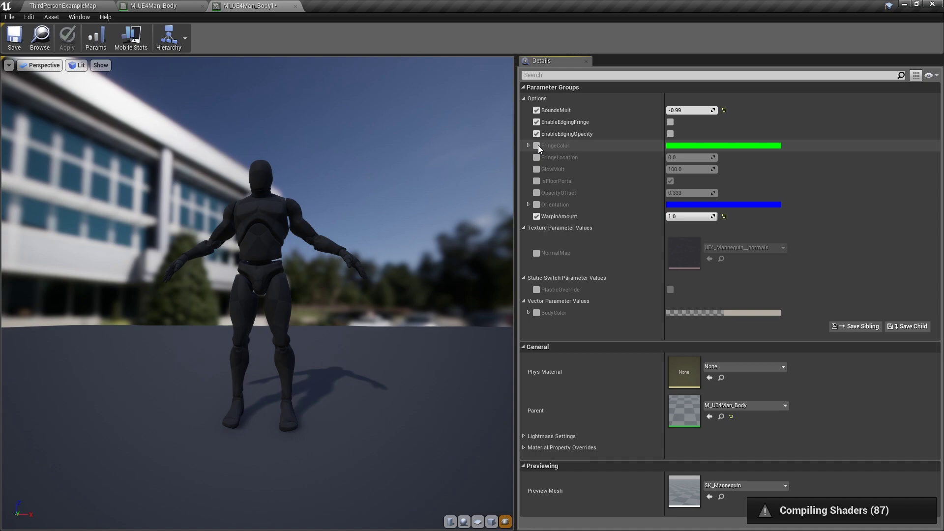
Override FringeColor with a magenta of hue about 320 and value 10, and enable the FringeLocation override.
click(536, 145)
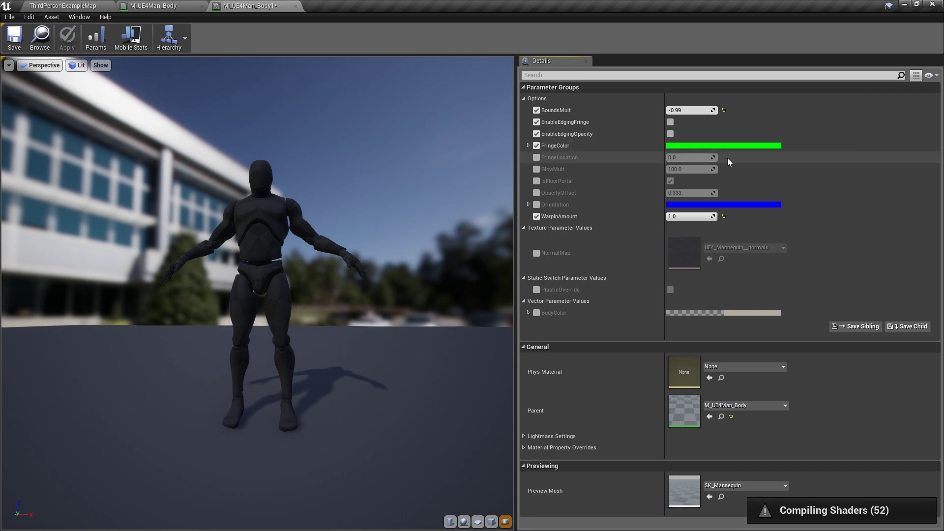
click(715, 144)
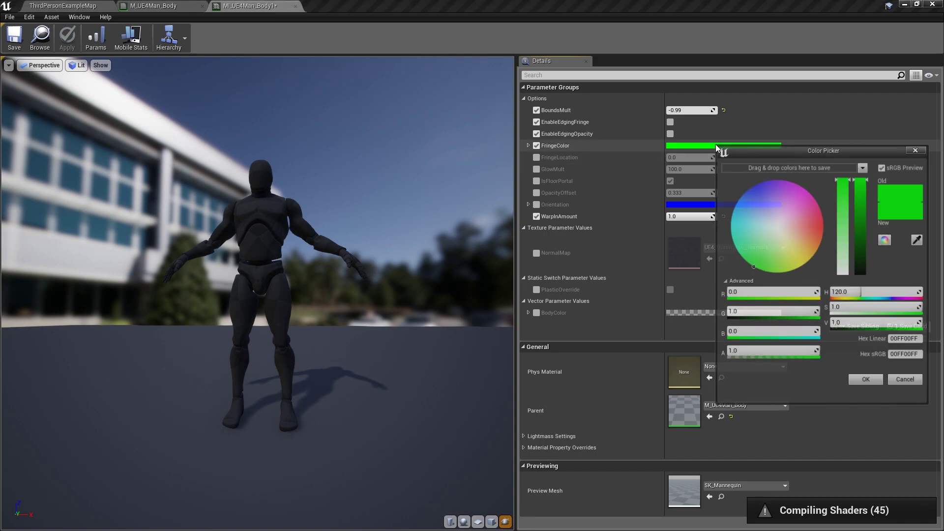
drag(783, 240, 814, 197)
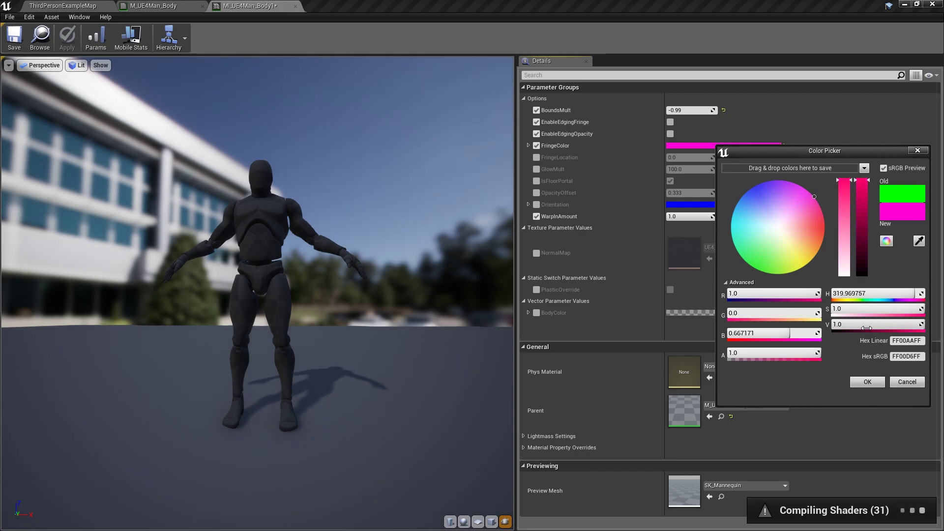
text(1)
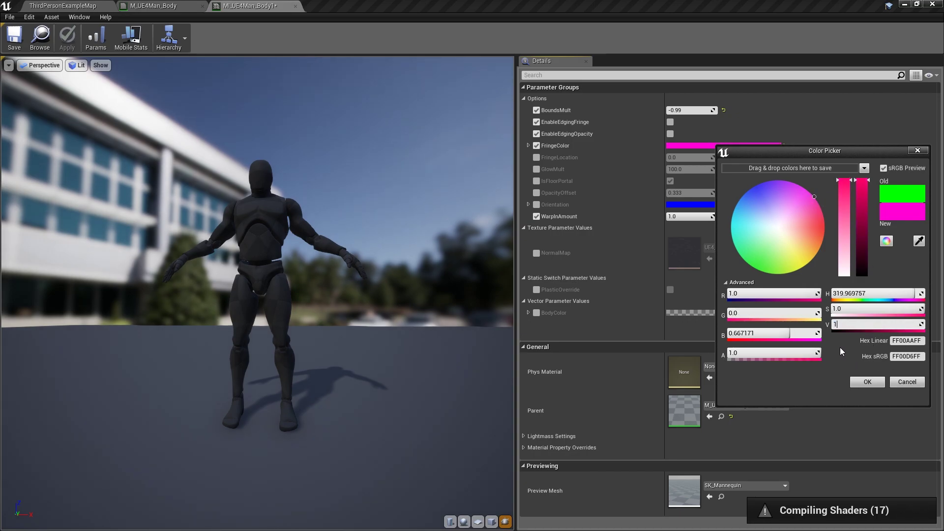
text(0)
key(Return)
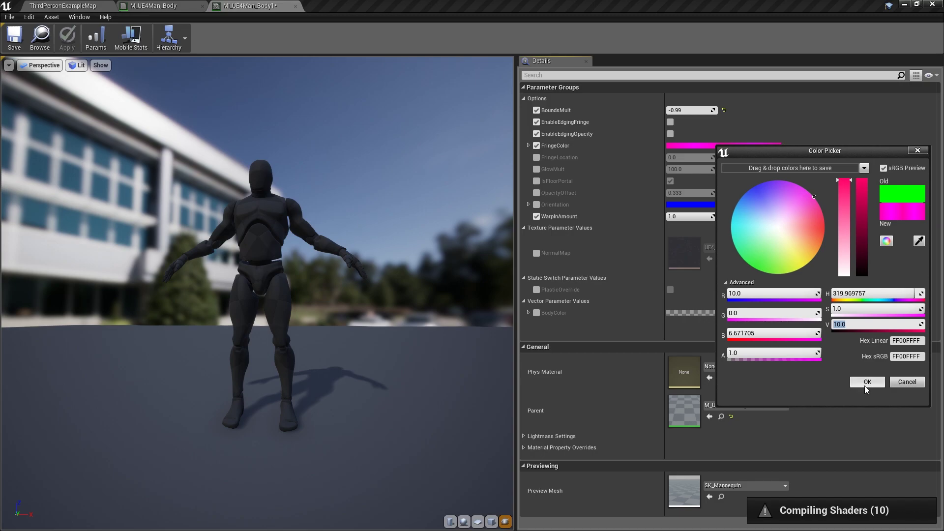
click(871, 383)
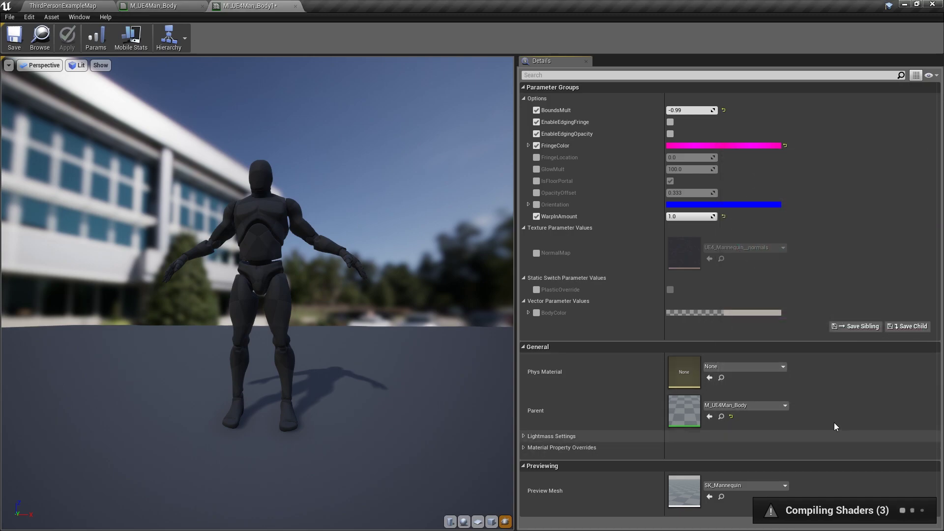
click(537, 157)
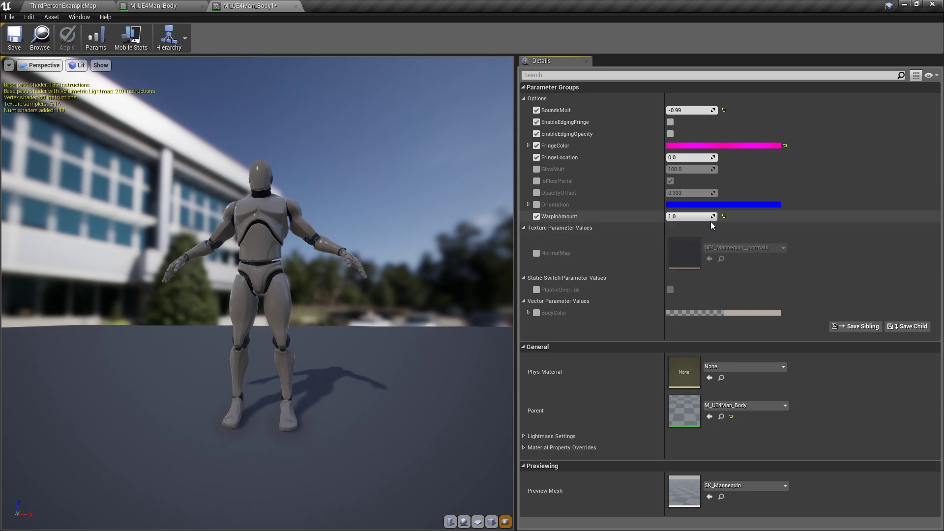
Set FringeLocation to about 0.64 while varying WarpInAmount to check the fringe, and return WarpInAmount to 1.0.
mouse_move(713, 216)
mouse_down()
mouse_move(669, 217)
mouse_move(714, 216)
mouse_up()
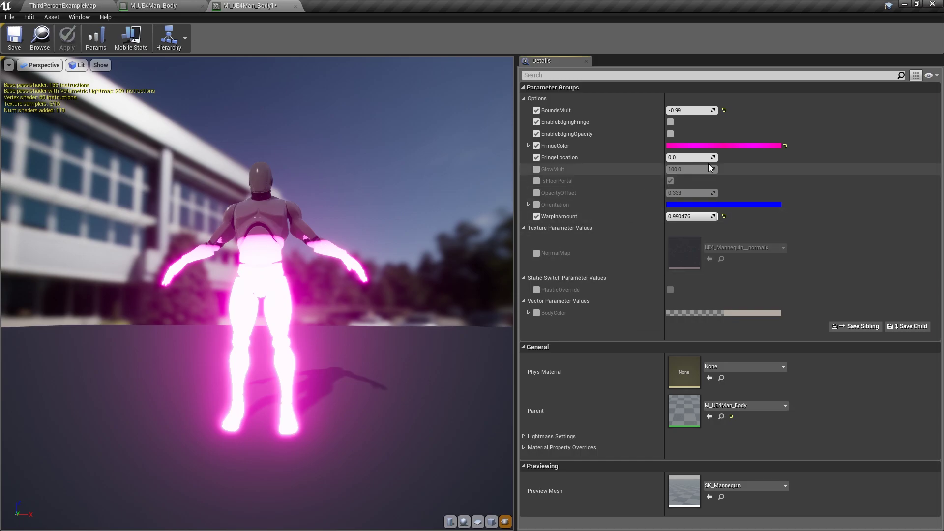
drag(714, 157, 743, 156)
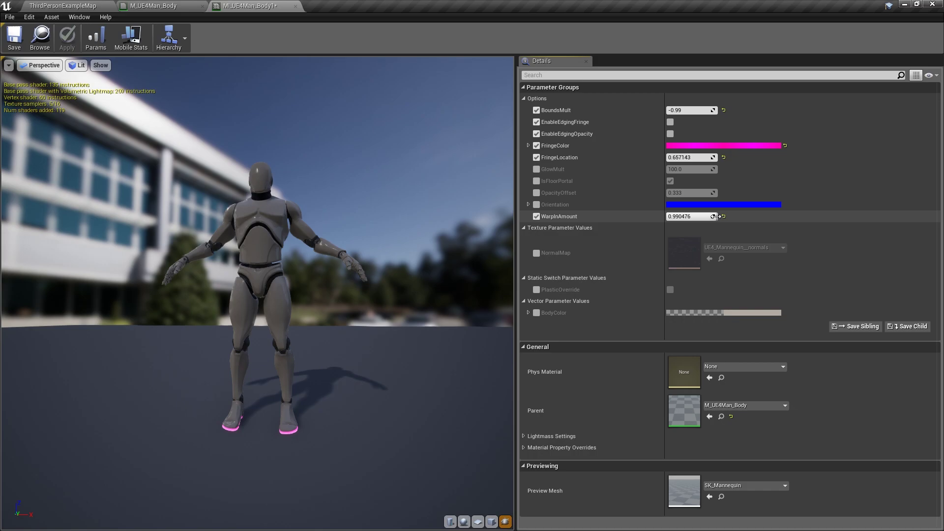
mouse_move(714, 217)
mouse_down()
mouse_move(667, 216)
mouse_move(701, 216)
mouse_up()
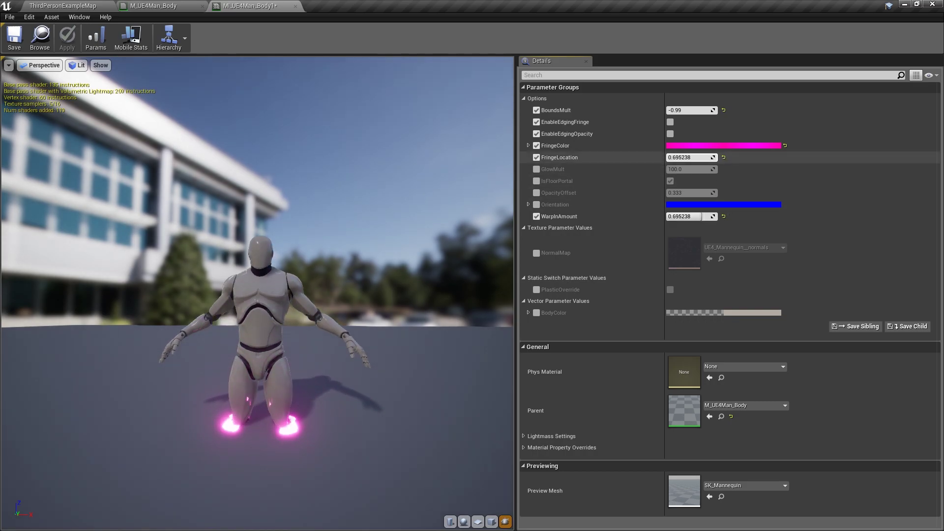
mouse_move(702, 216)
mouse_down()
mouse_move(710, 216)
mouse_move(667, 216)
mouse_move(716, 216)
mouse_move(709, 216)
mouse_up()
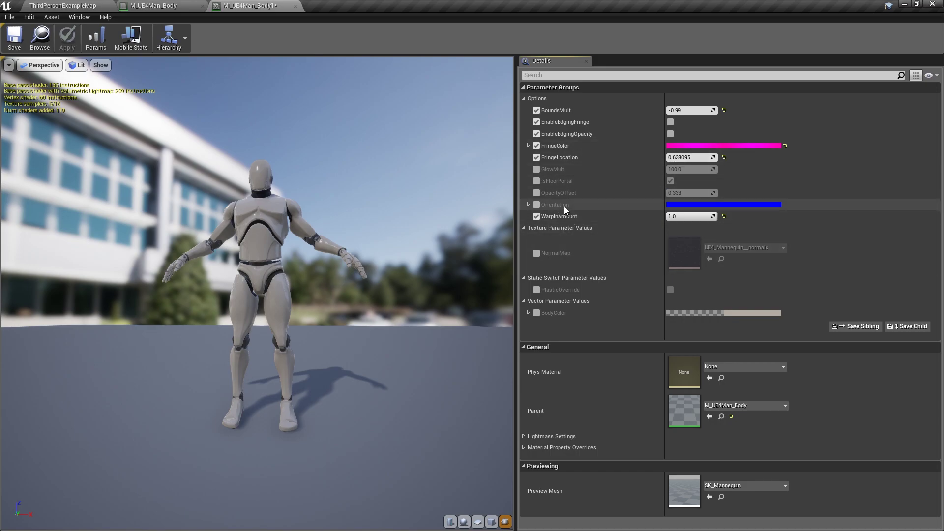
Examine the Orientation parameter's R, G, B and A components, leaving its override disabled.
click(536, 205)
click(527, 205)
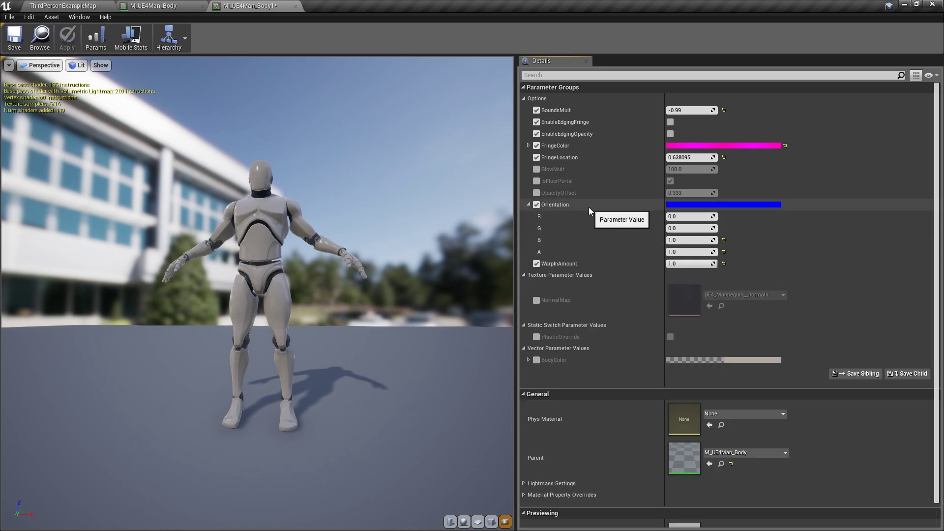
click(536, 205)
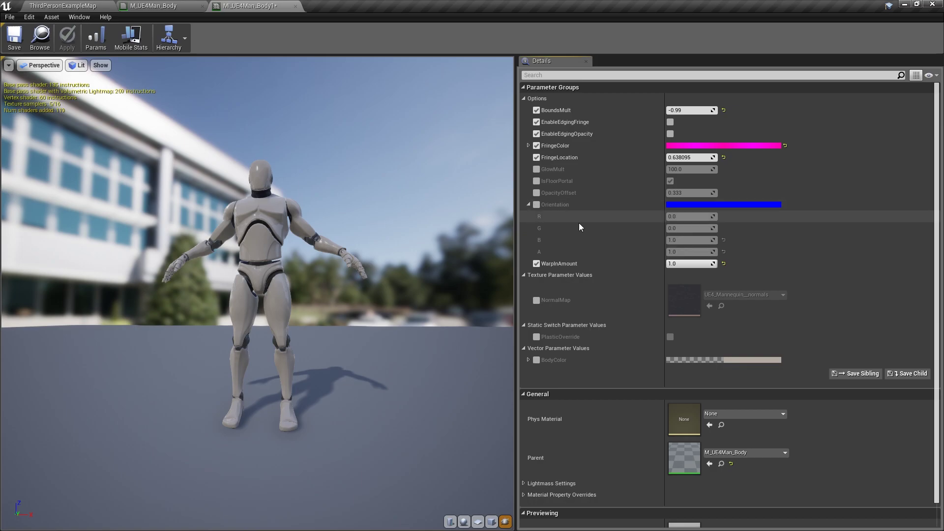
click(528, 205)
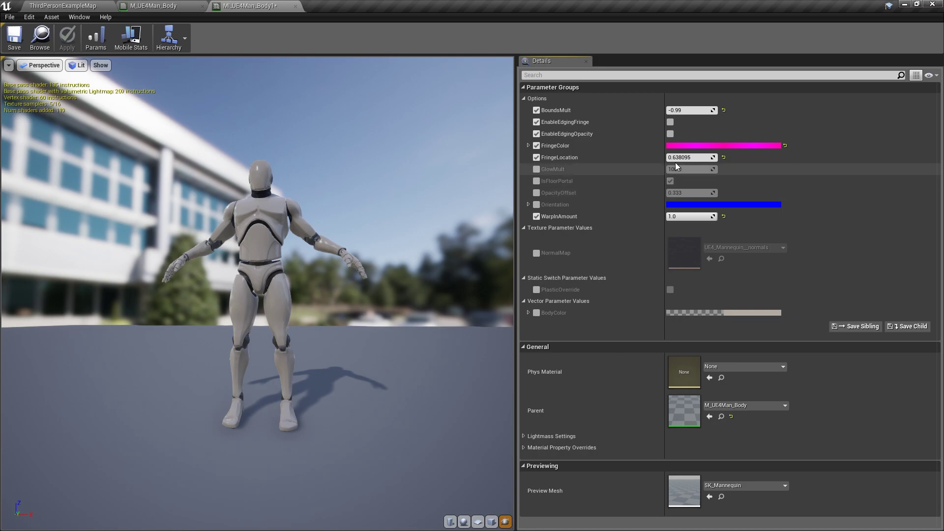
Turn on EnableEdgingFringe and set FringeLocation to about 0.77, checking the fringe with WarpInAmount between about 0.57 and 1.0.
mouse_move(688, 216)
mouse_down()
mouse_move(658, 216)
mouse_move(689, 217)
mouse_up()
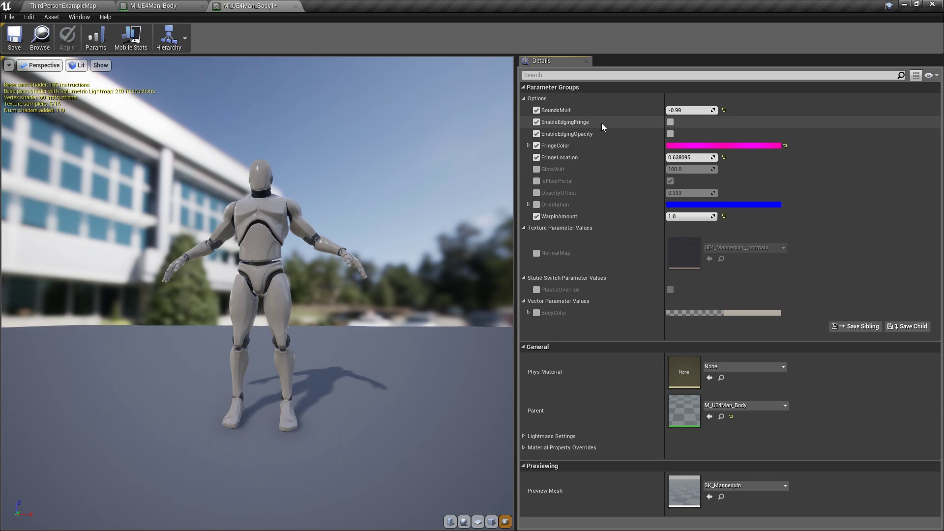
click(670, 122)
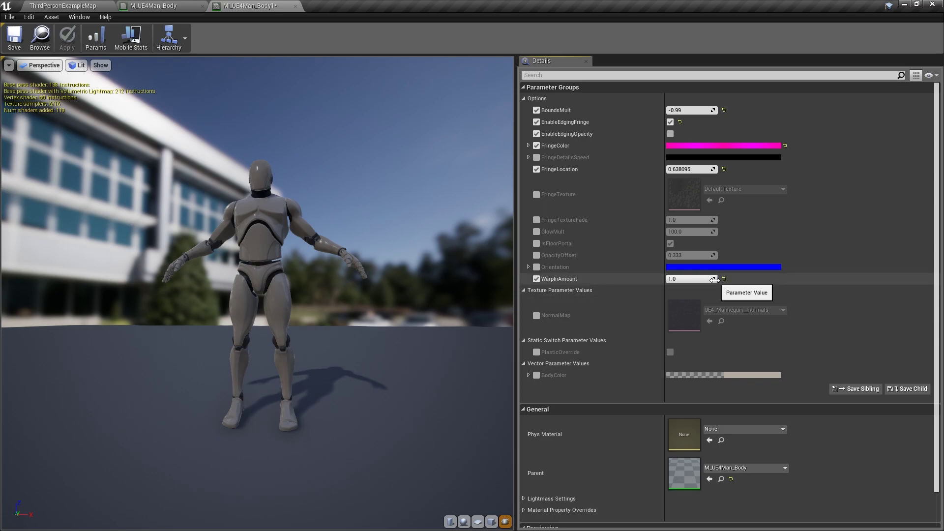
drag(712, 279, 688, 279)
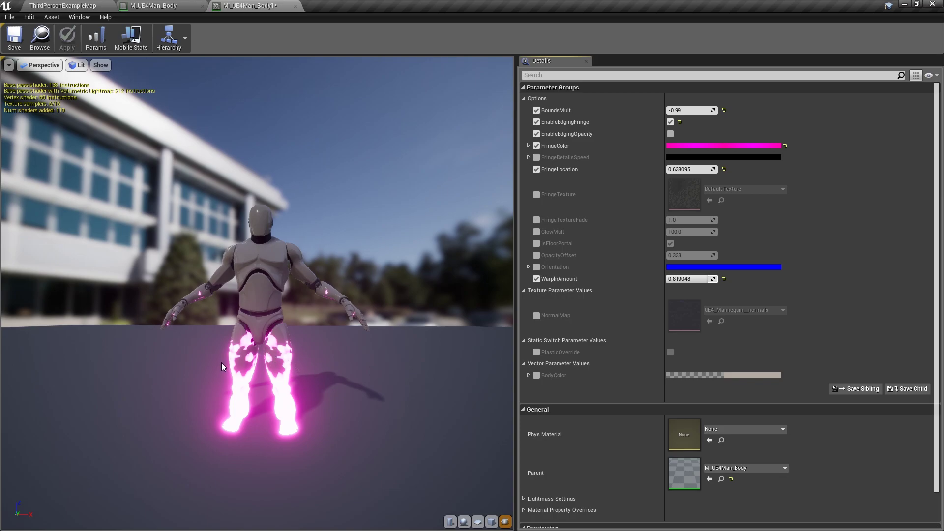
drag(711, 279, 685, 278)
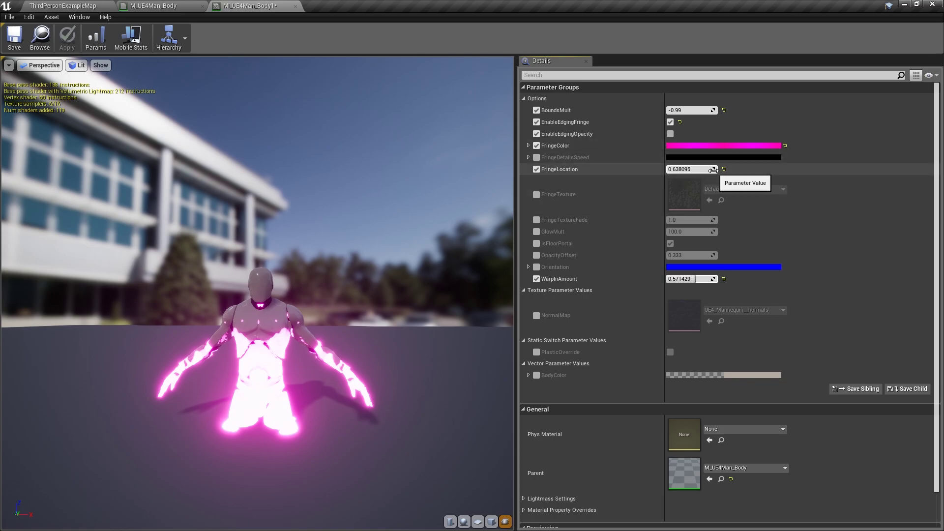
drag(712, 169, 725, 169)
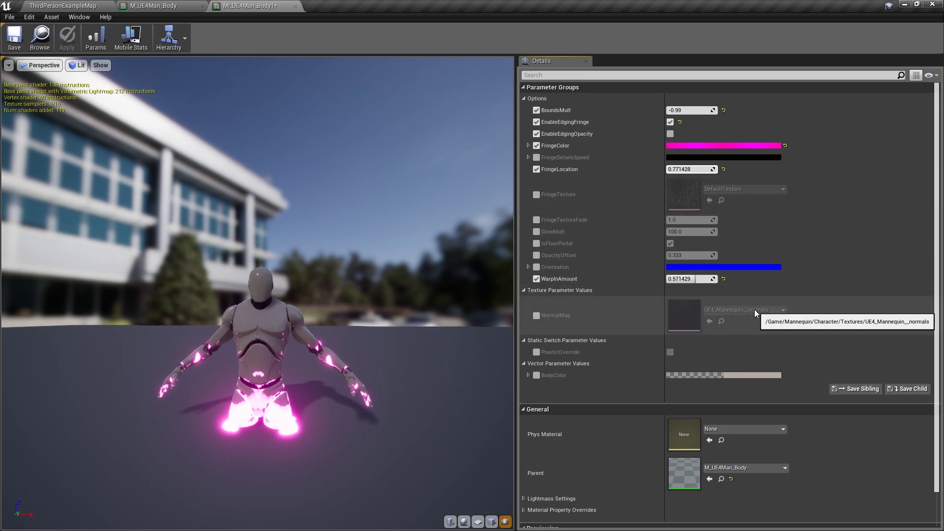
drag(688, 278, 716, 278)
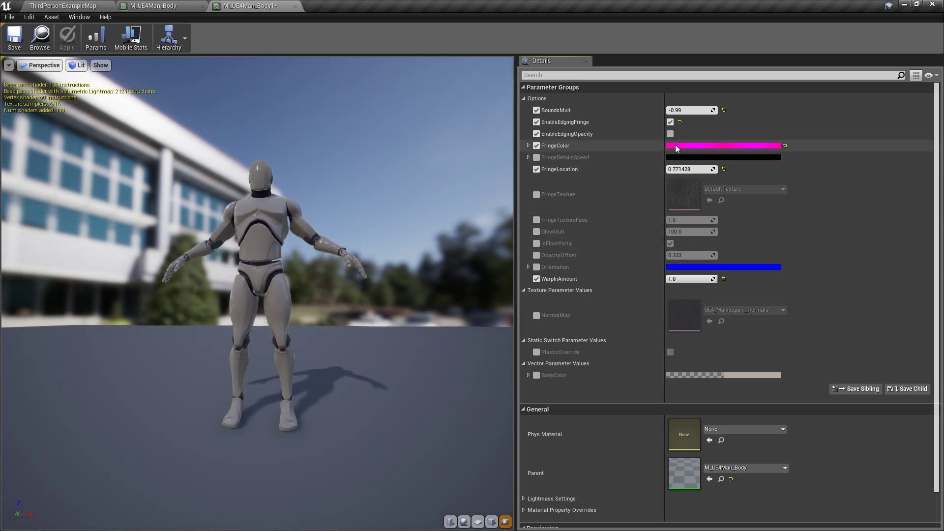
Turn on EnableEdgingOpacity and tune the dissolving edge with FringeLocation at 0.6 and WarpInAmount at about 0.99.
click(670, 134)
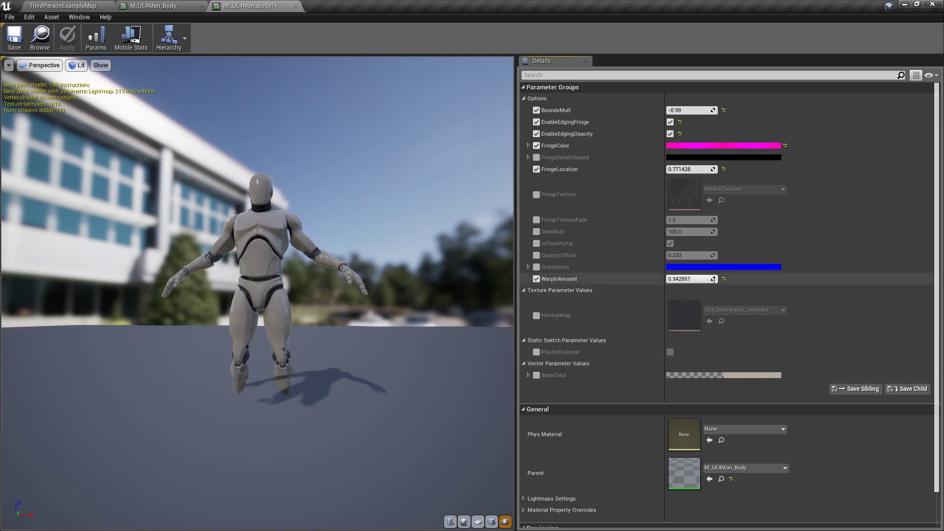
mouse_move(708, 278)
mouse_down()
mouse_move(678, 279)
mouse_move(712, 279)
mouse_up()
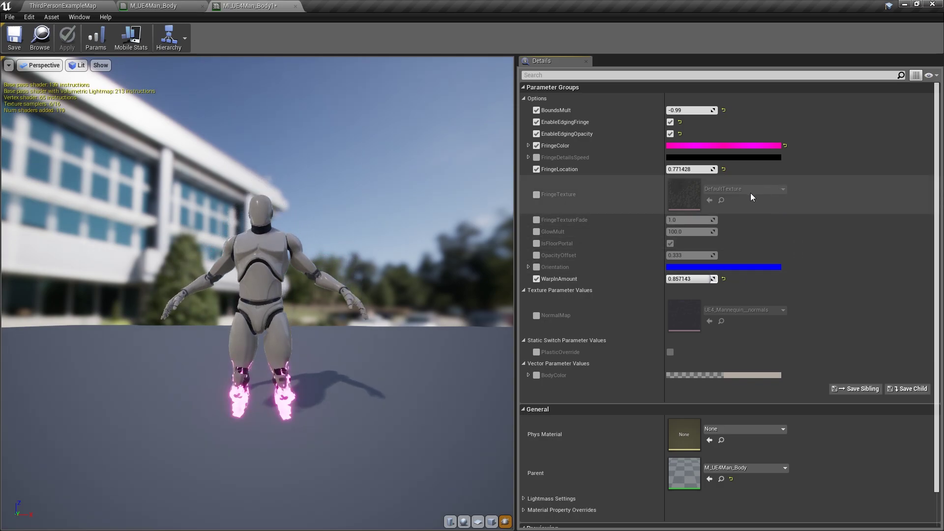
drag(714, 170, 715, 169)
drag(713, 279, 718, 279)
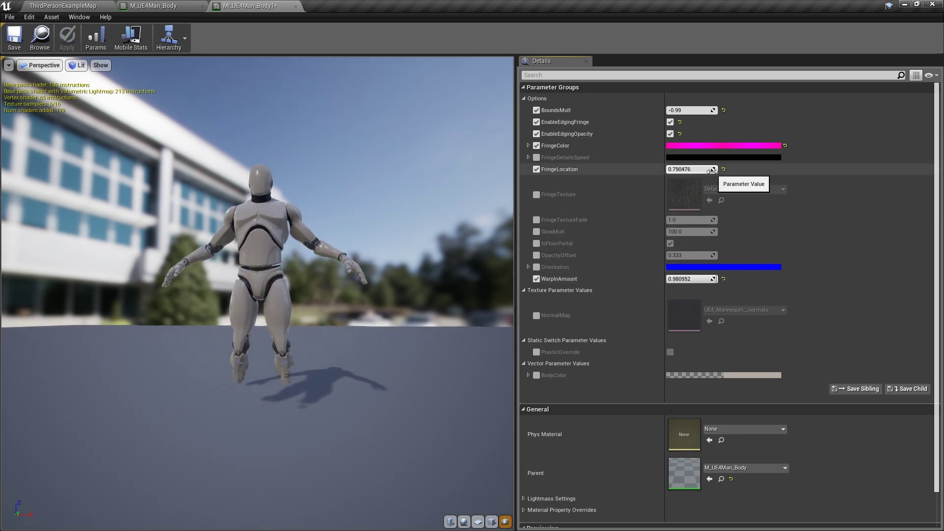
drag(713, 169, 710, 169)
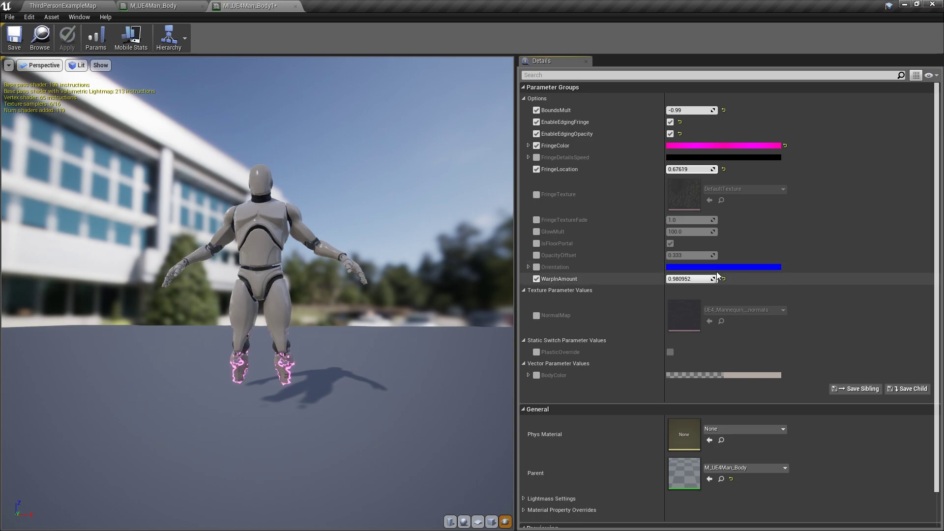
mouse_move(713, 279)
mouse_down()
mouse_move(670, 279)
mouse_move(717, 279)
mouse_up()
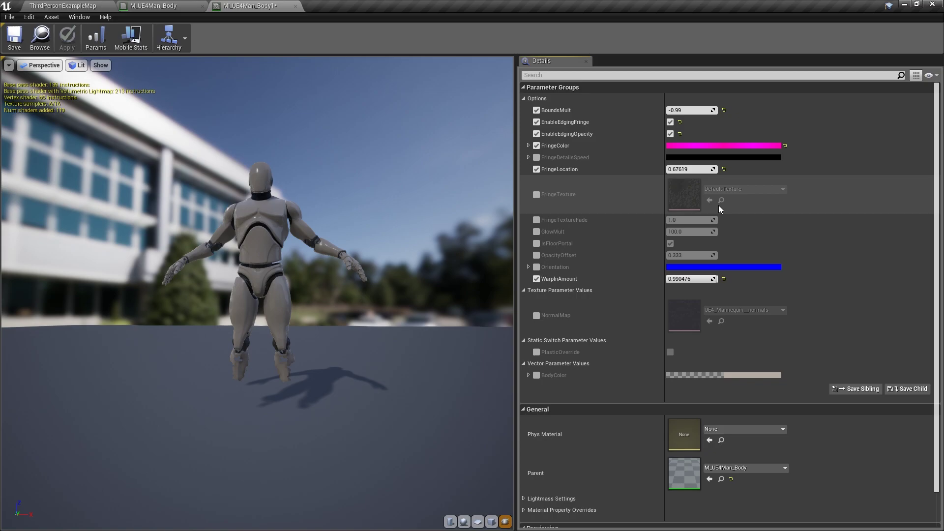
drag(688, 169, 678, 169)
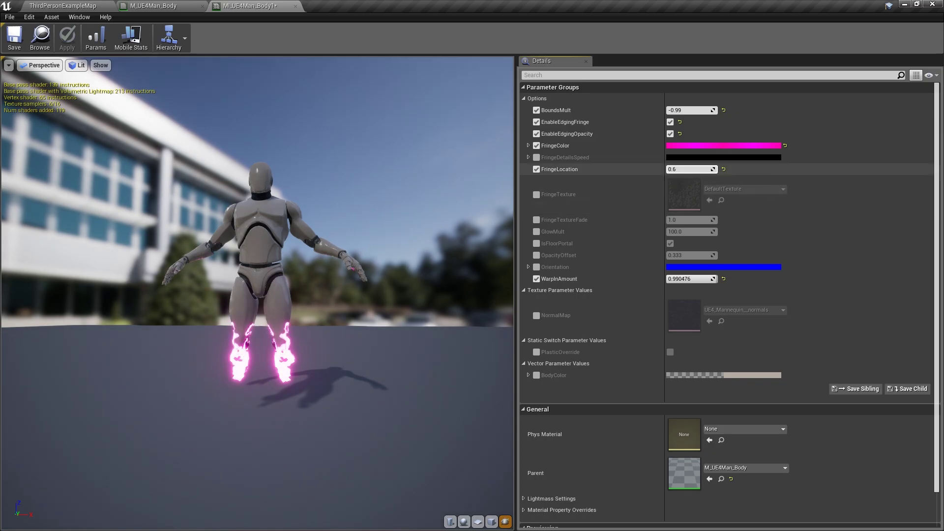
Override OpacityOffset with about 0.43 and save the body material instance.
click(536, 255)
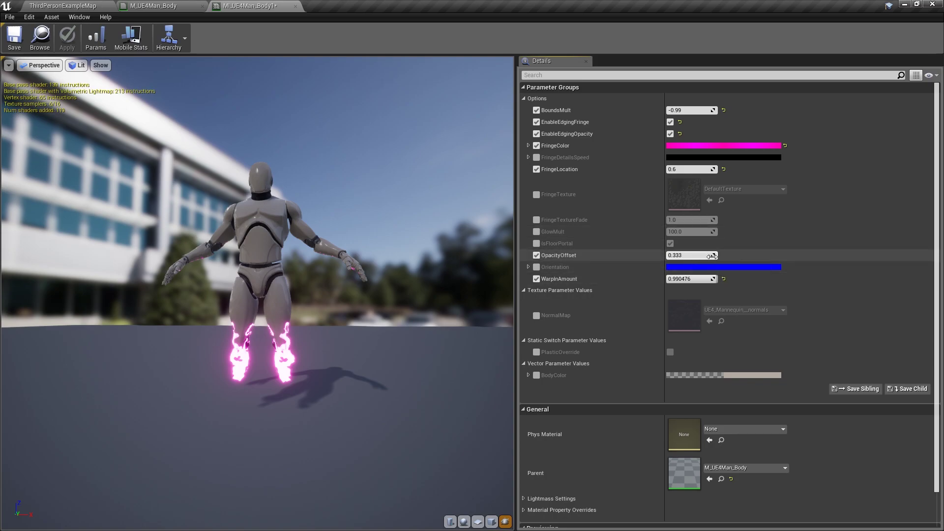
drag(710, 257, 737, 256)
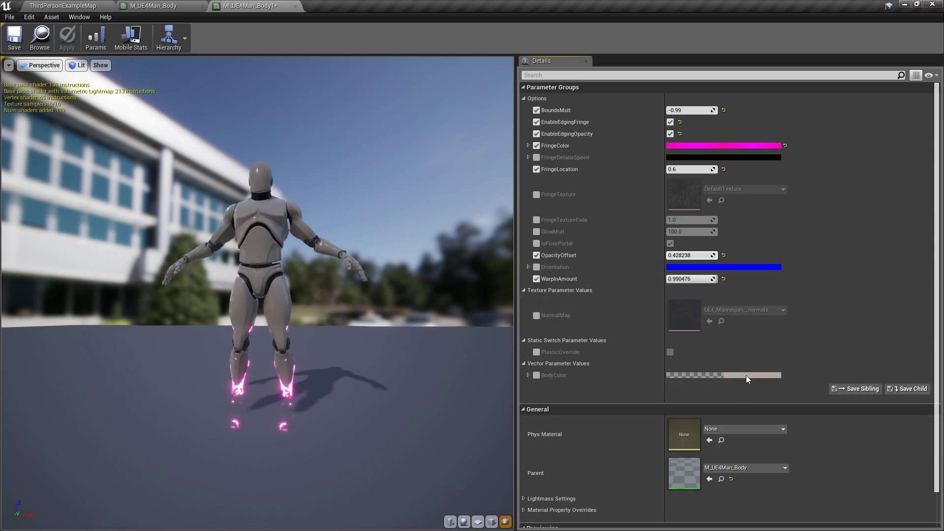
mouse_move(713, 279)
mouse_down()
mouse_move(666, 279)
mouse_move(717, 279)
mouse_up()
click(15, 47)
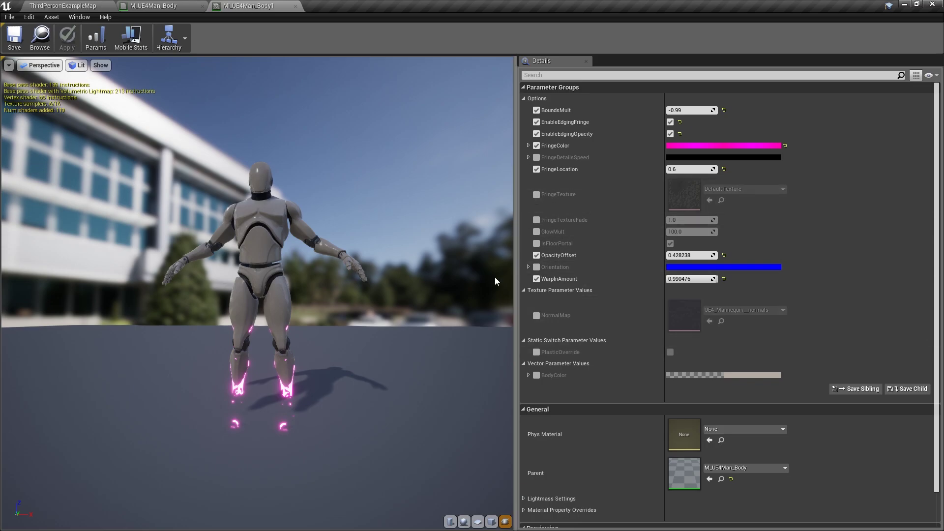
Override FringeTexture with the T_Fire_Tiled_D texture from the Portals Textures folder.
click(536, 195)
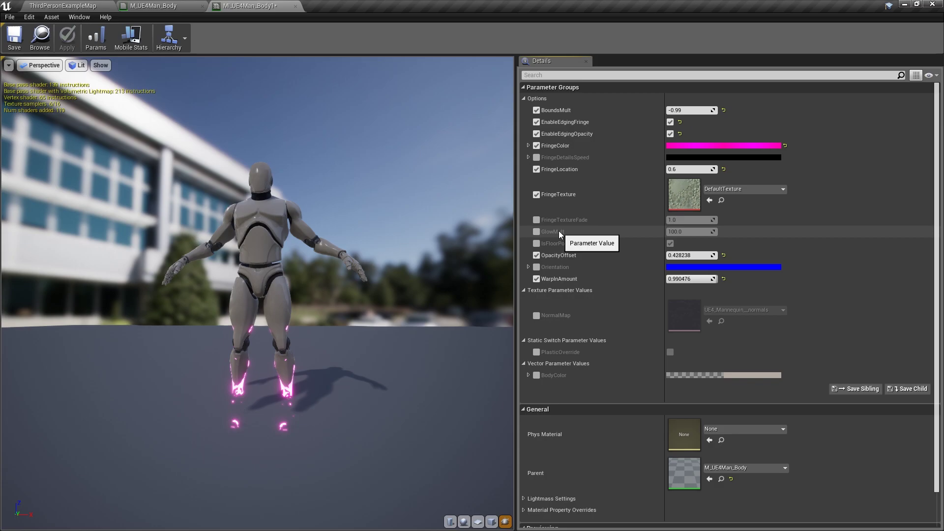
click(722, 200)
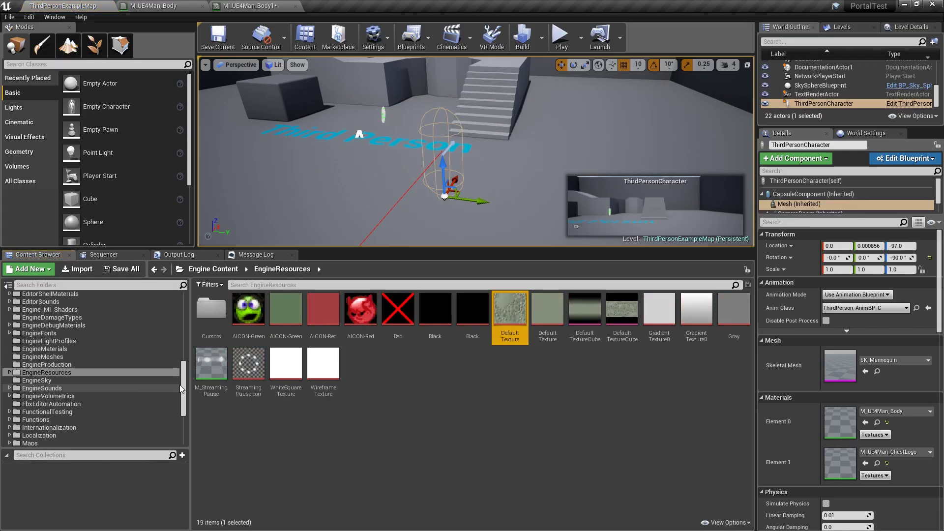
scroll(179, 384, up, 10)
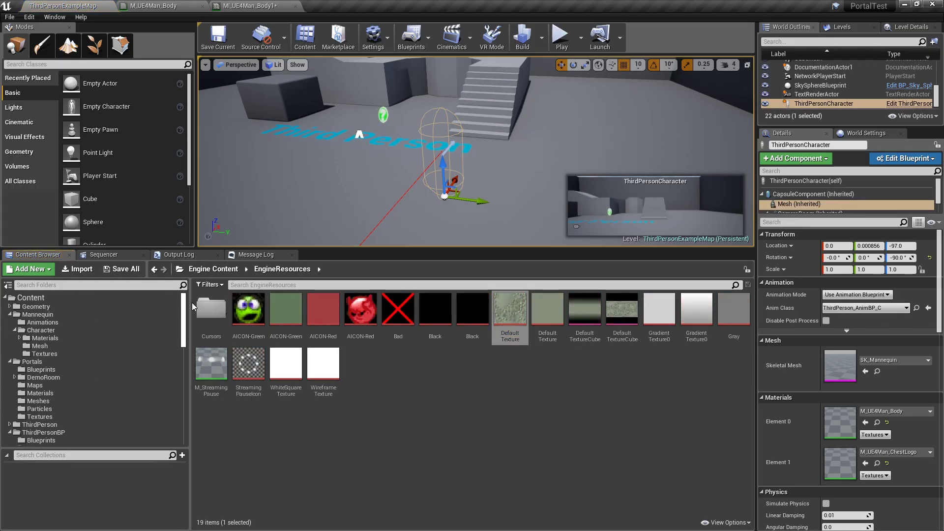
click(61, 352)
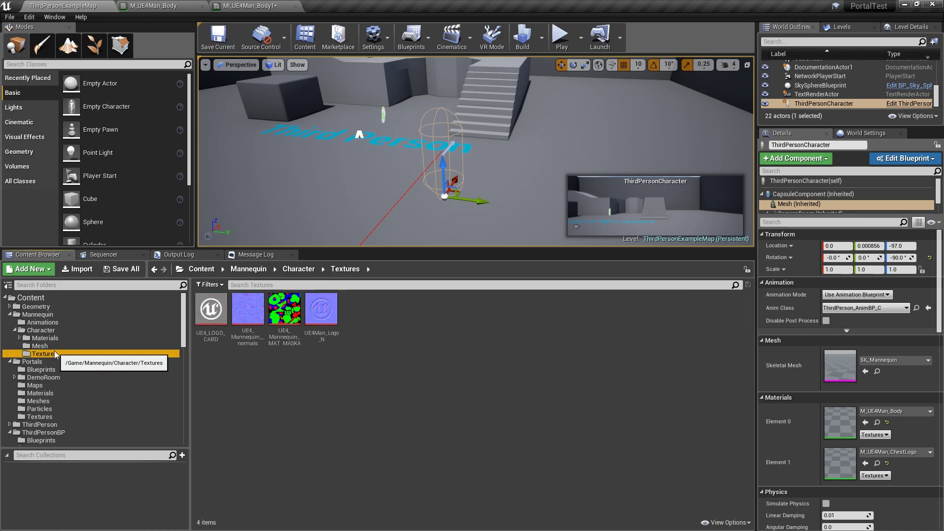
click(45, 416)
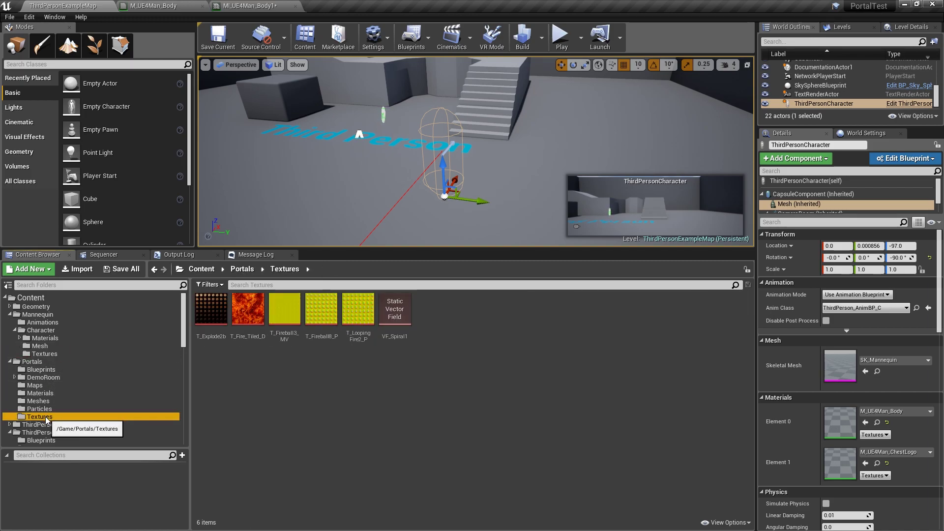
click(247, 310)
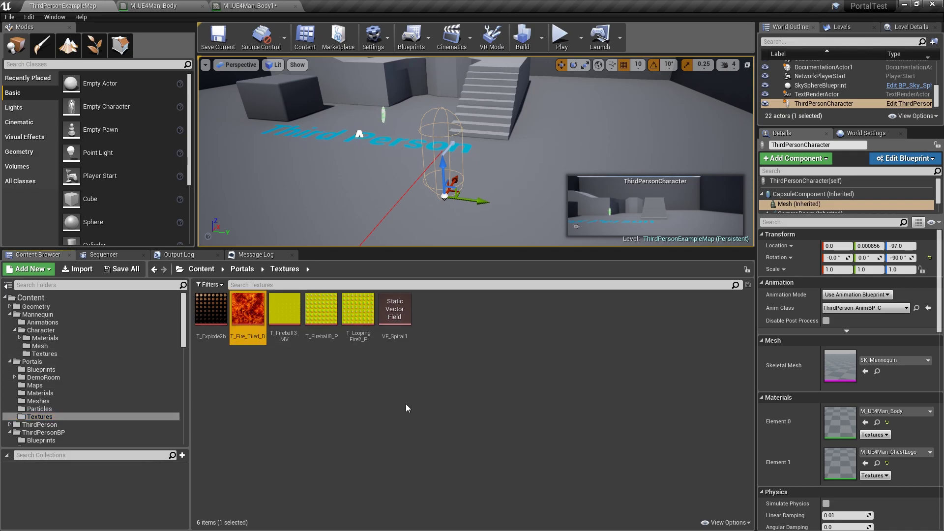
click(251, 6)
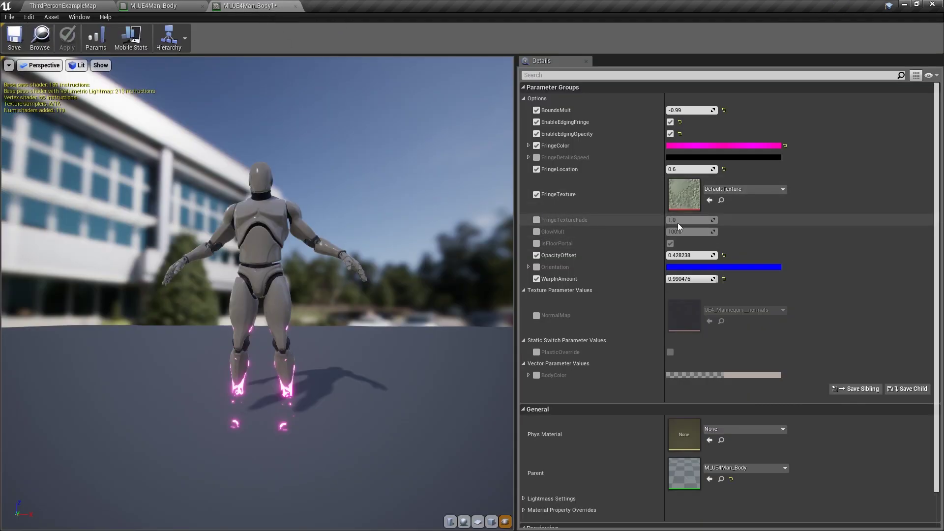
click(709, 201)
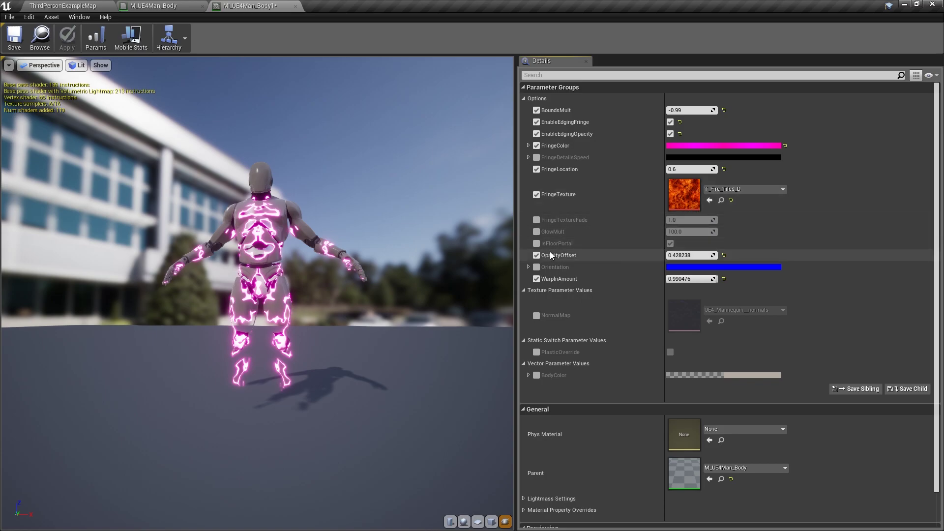
Enable the FringeTextureFade override and set it to about 0.28.
click(536, 219)
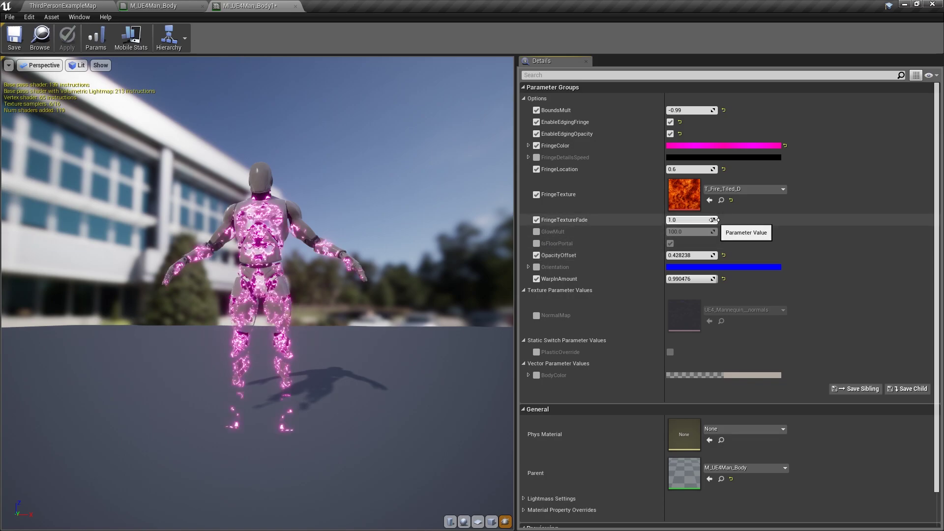
mouse_move(716, 220)
mouse_down()
mouse_move(776, 220)
mouse_move(689, 220)
mouse_move(705, 220)
mouse_up()
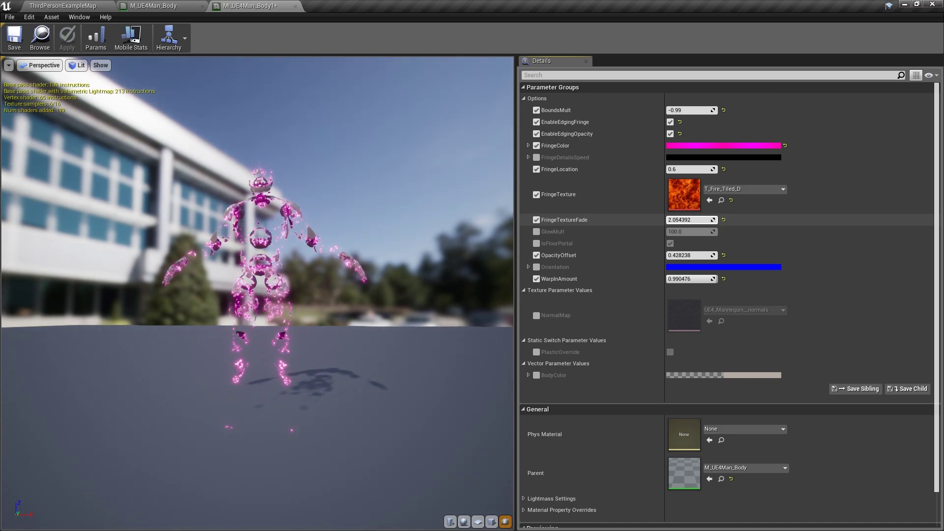
mouse_move(706, 220)
mouse_down()
mouse_move(738, 220)
mouse_move(703, 220)
mouse_up()
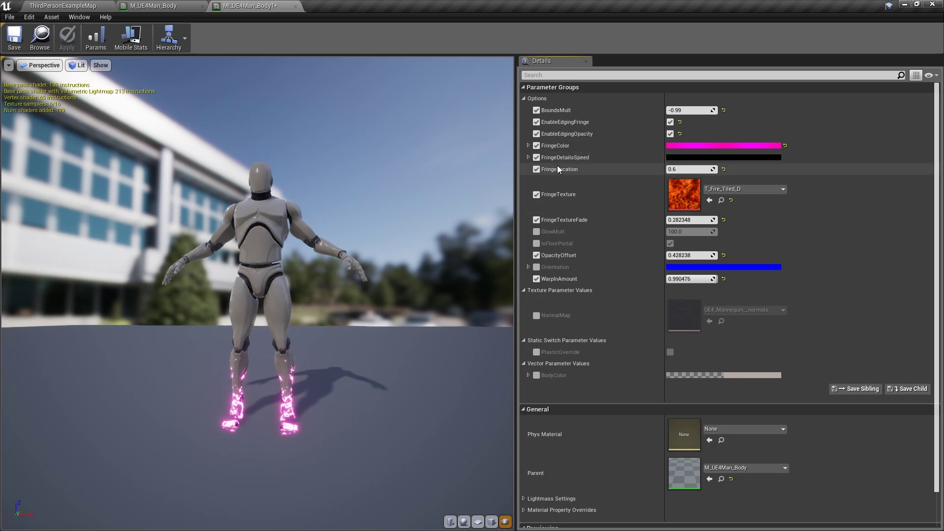
Set the B component of FringeDetailsSpeed to 1 and save the body material instance.
click(528, 158)
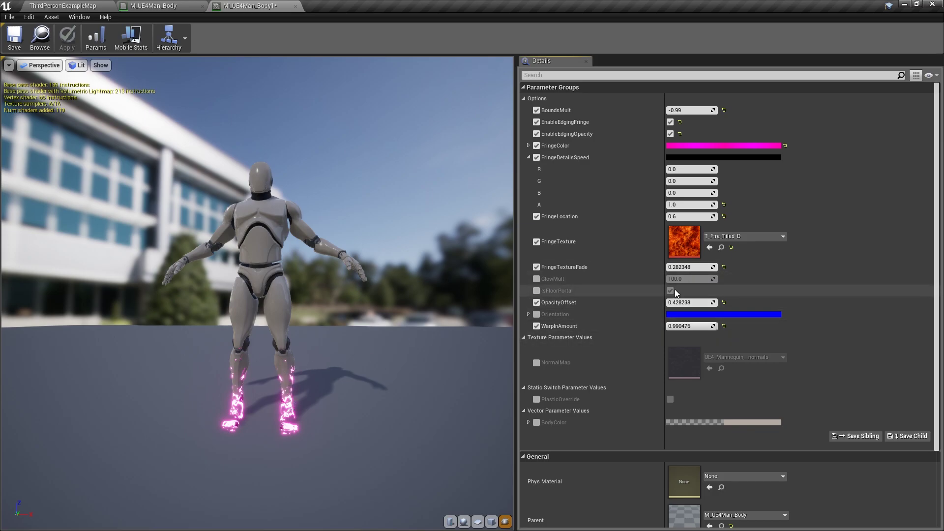
click(693, 193)
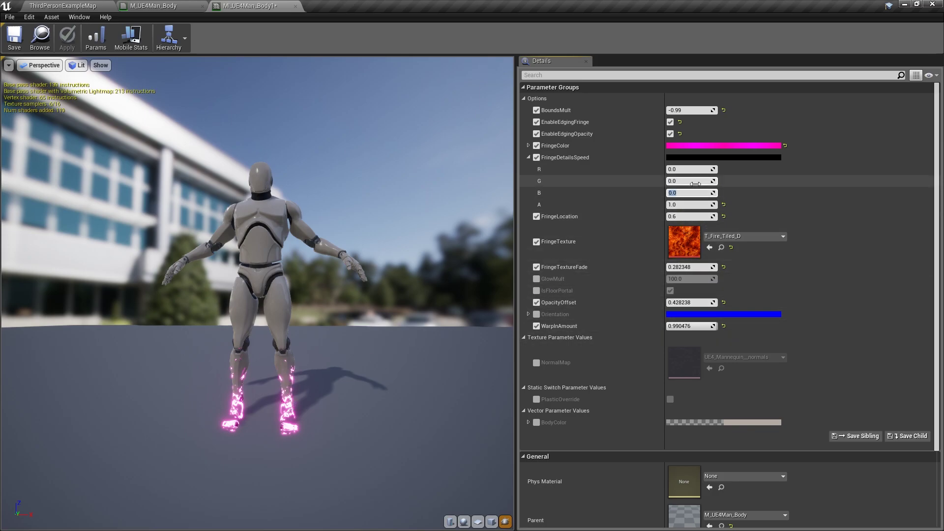
text(1)
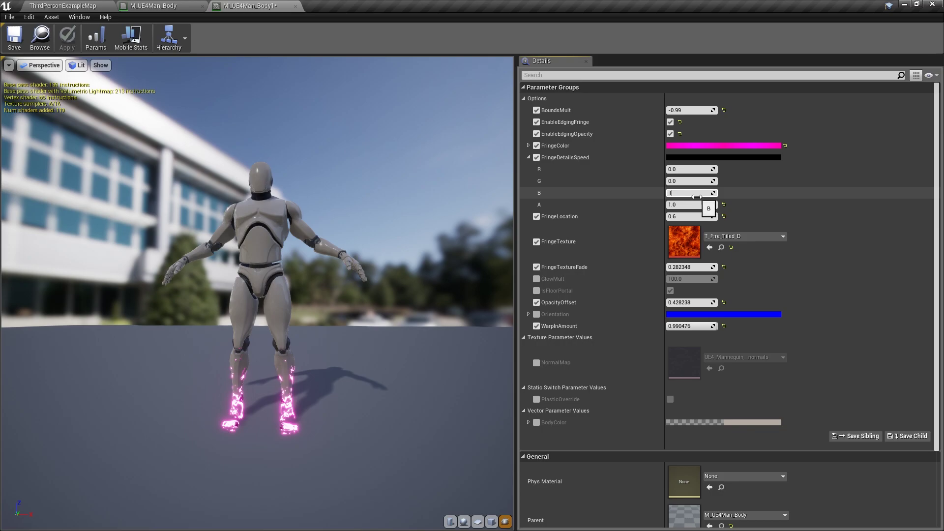
key(Return)
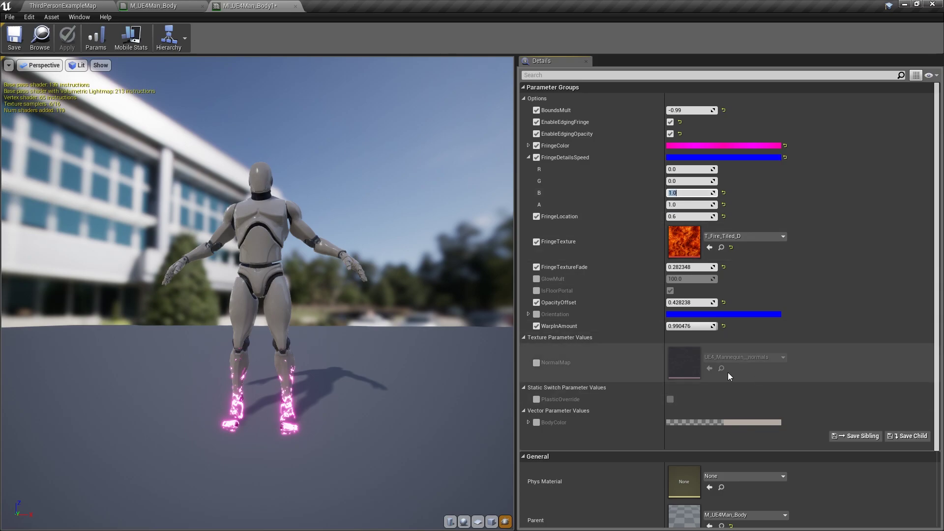
key(ctrl+s)
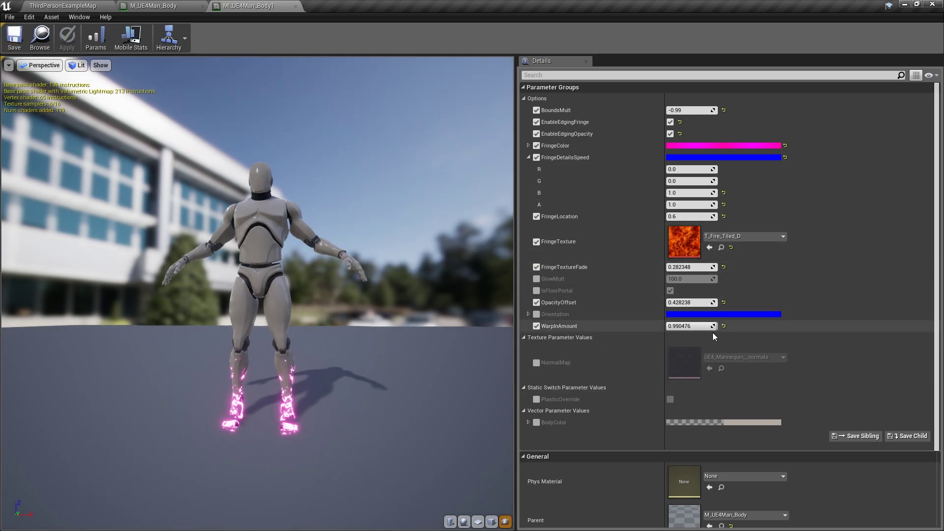
Lower WarpInAmount to bring the fringe into view and set the B and G components of FringeDetailsSpeed to 10.
drag(712, 325, 712, 326)
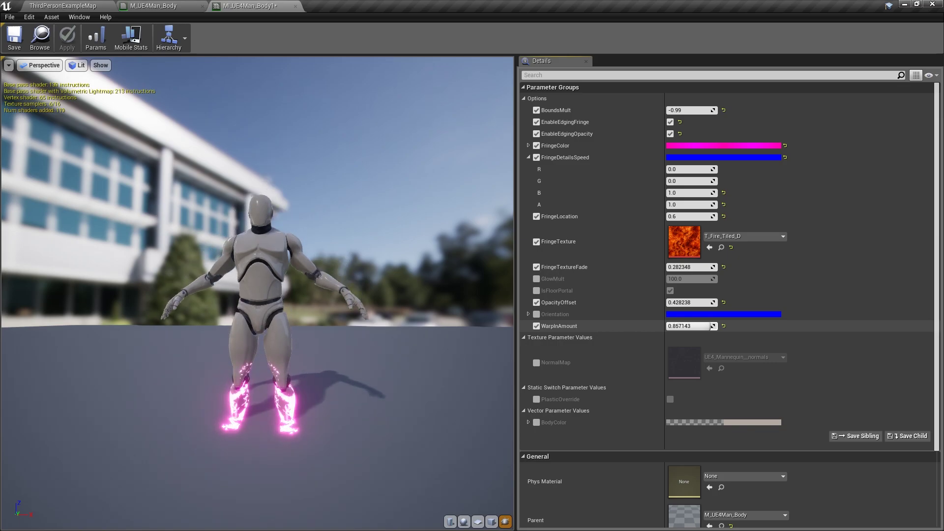
click(693, 193)
text(10)
key(Return)
click(693, 182)
text(10)
key(Return)
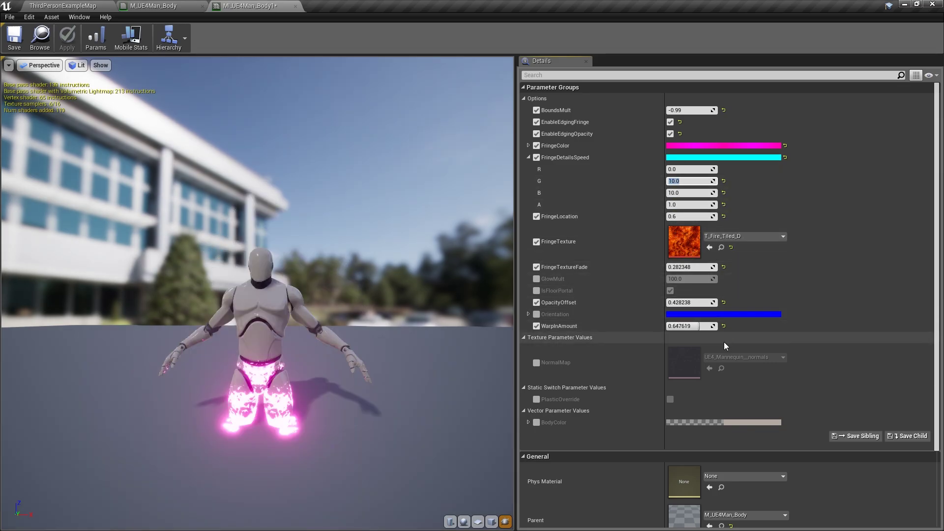
Vary WarpInAmount up and down to 0 to examine the animated fringe as the mannequin dissolves.
mouse_move(706, 326)
mouse_down()
mouse_move(675, 327)
mouse_move(717, 325)
mouse_move(698, 326)
mouse_up()
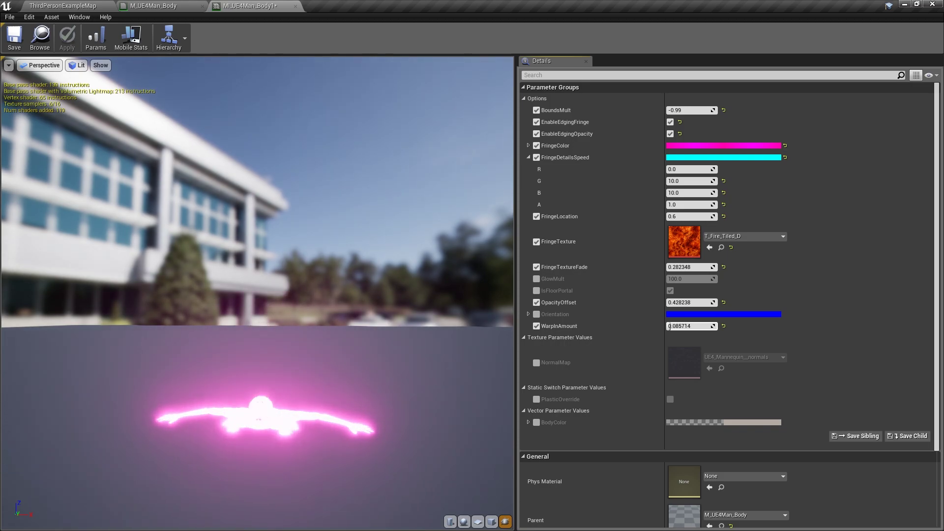
drag(669, 326, 697, 326)
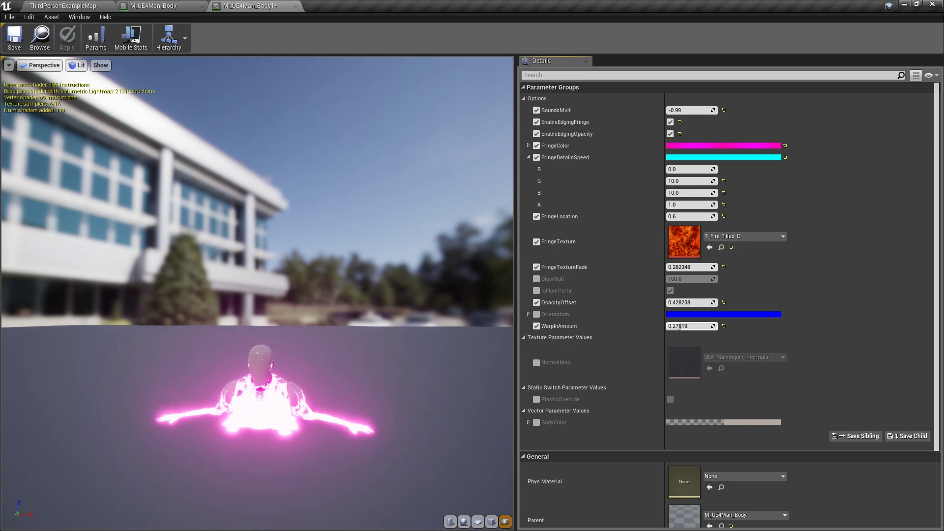
drag(697, 326, 667, 326)
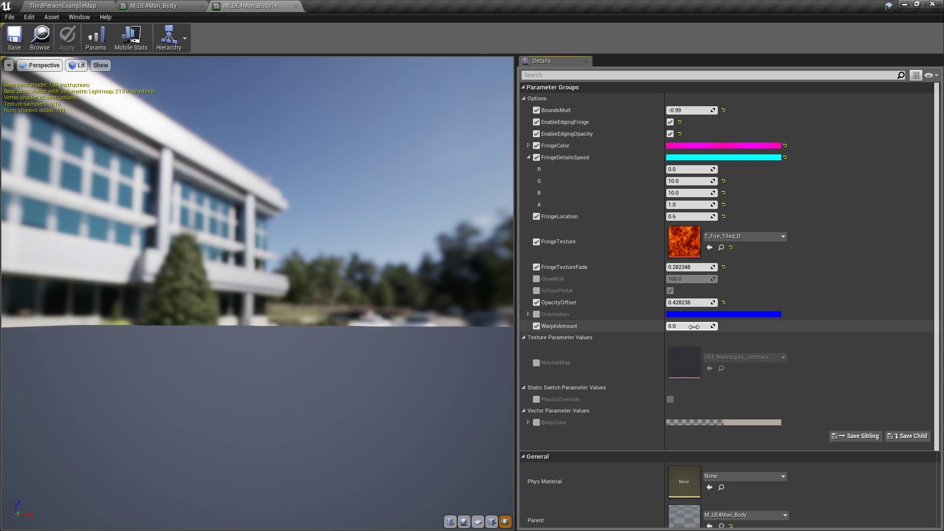
Set WarpInAmount to 1 and save the body material instance.
text(1)
key(Return)
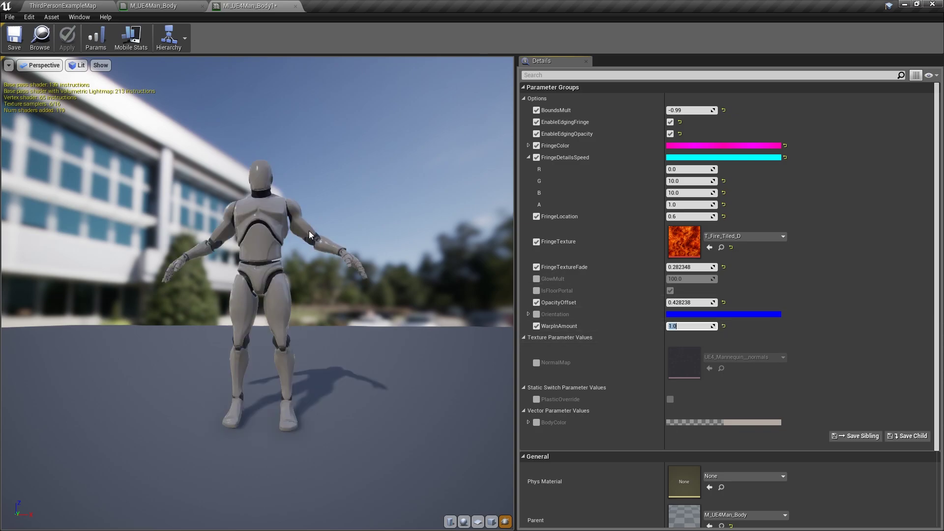
click(15, 44)
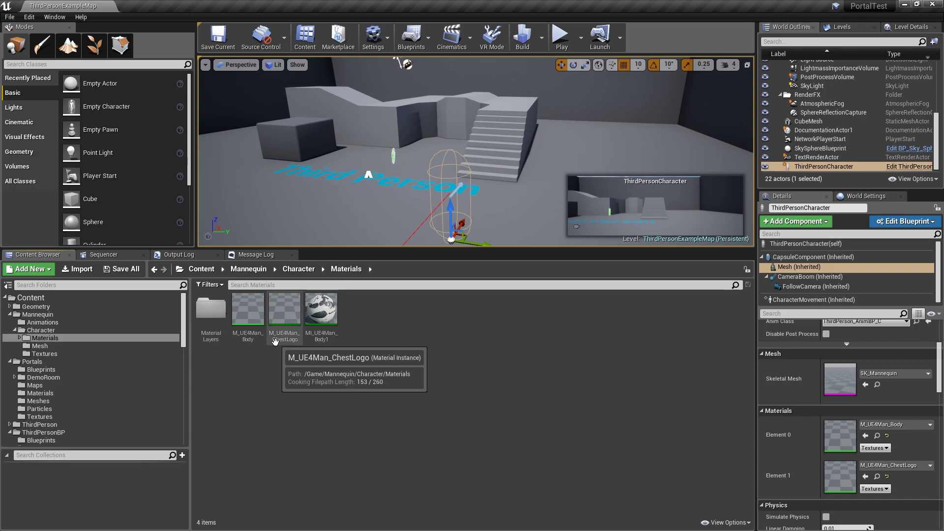
Duplicate the MI_UE4Man_Body1 material instance and name the copy MI_UE4Man_Chest1.
mouse_move(246, 334)
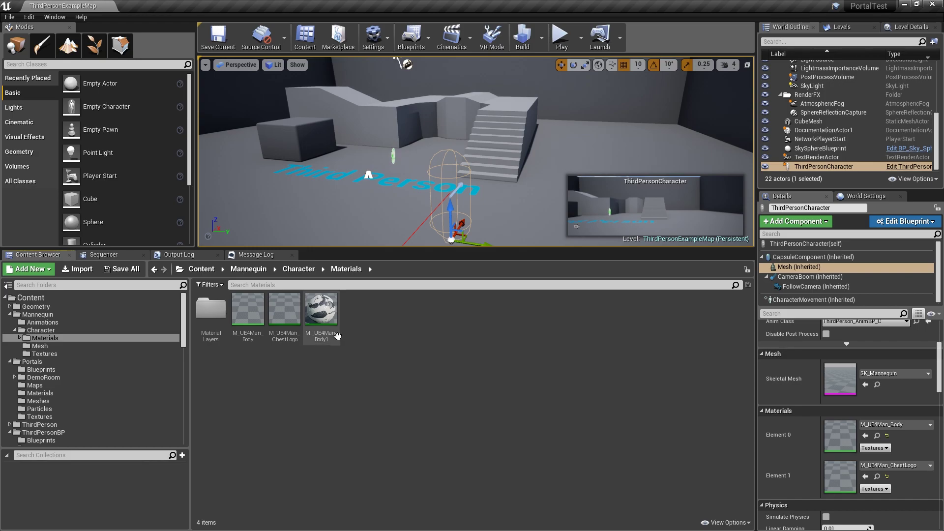
mouse_move(337, 335)
click(322, 311)
right_click(322, 310)
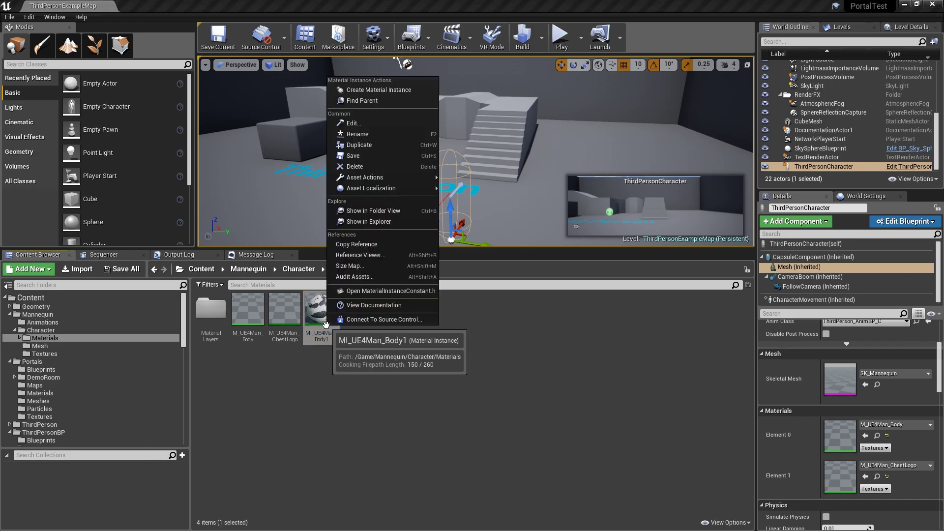
click(376, 145)
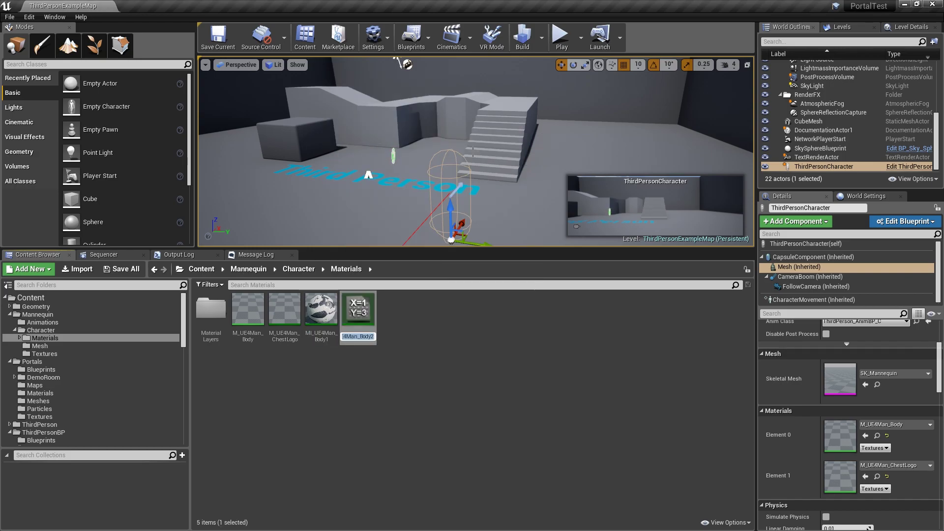
key(End)
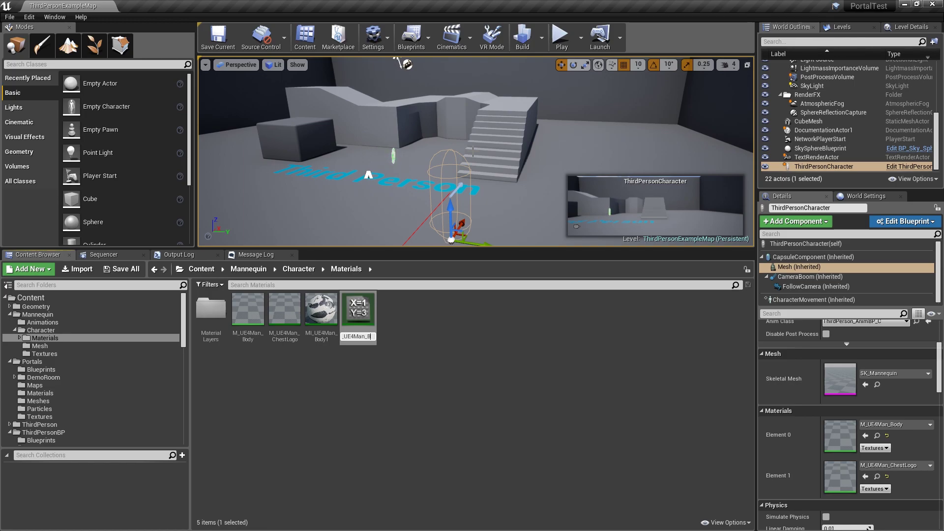
text(Chest)
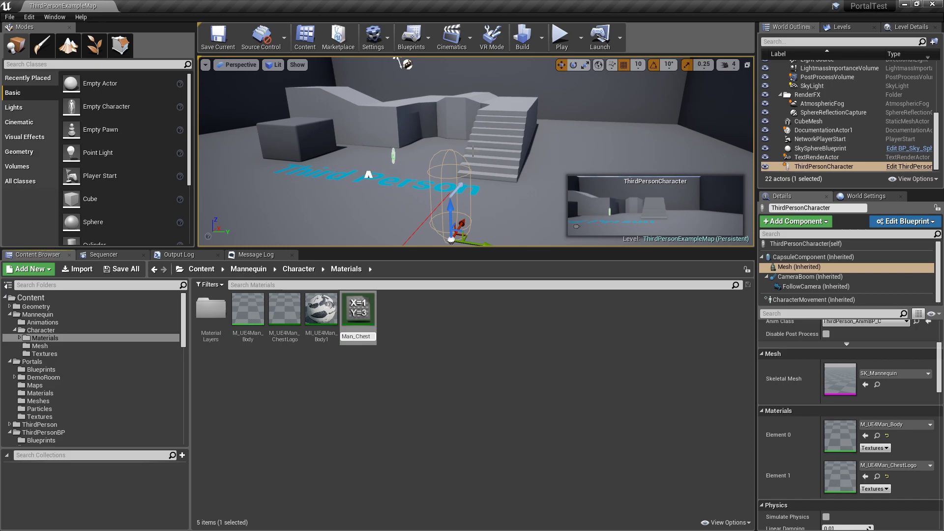
text(1)
key(Return)
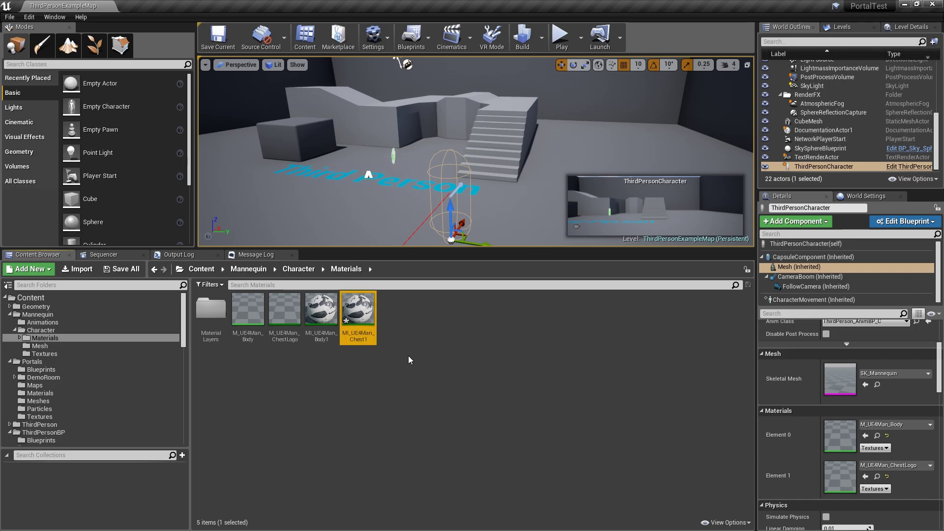
Open MI_UE4Man_Chest1, override and turn on PlasticOverride, and enable the NormalMap override.
double_click(363, 315)
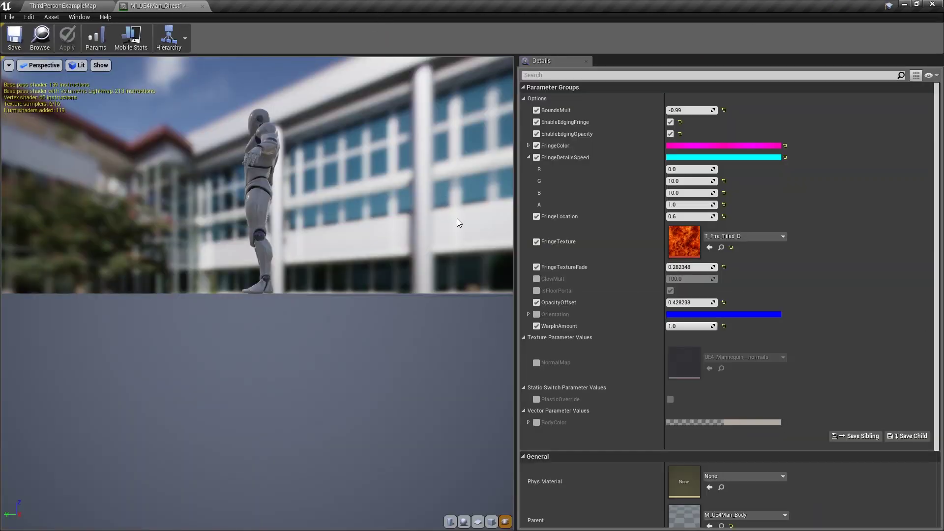
click(537, 399)
click(673, 400)
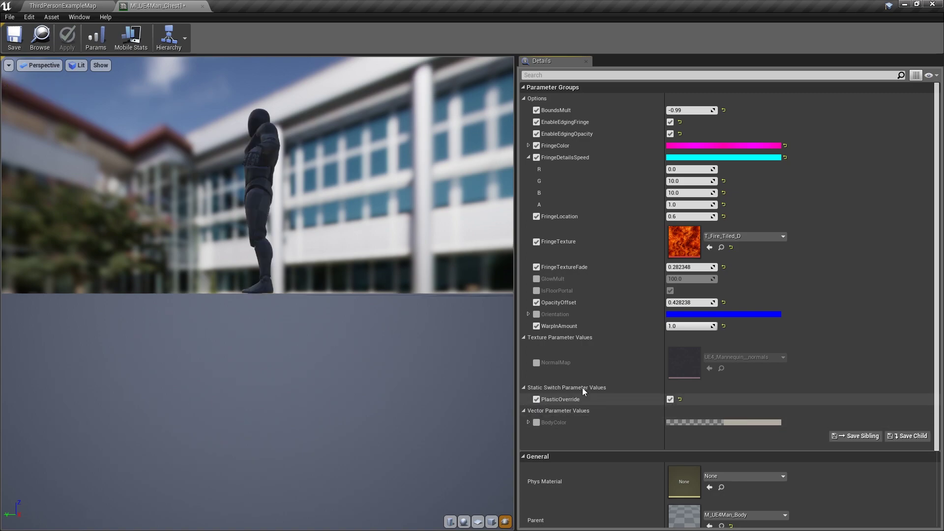
click(536, 363)
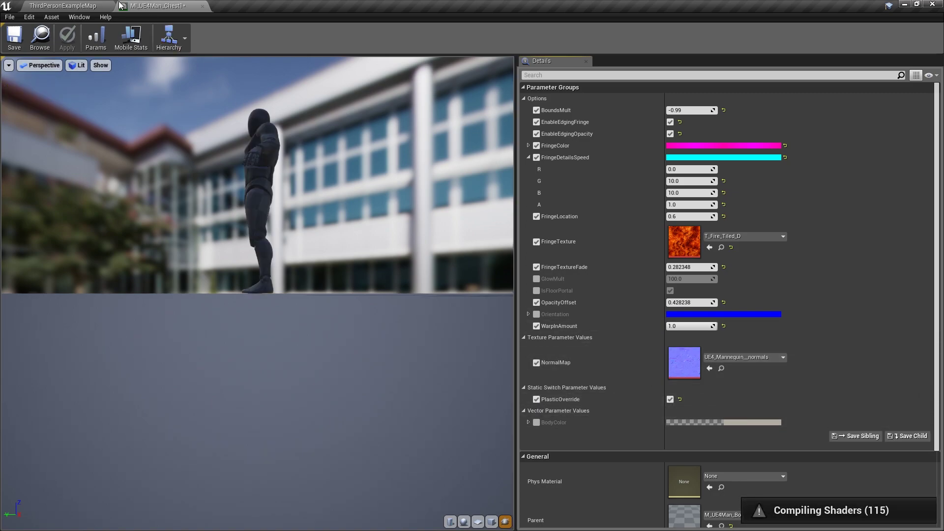
Locate the normal map used by M_UE4Man_ChestLogo, assign UE4Man_Logo_N as the NormalMap of MI_UE4Man_Chest1, and save it.
click(86, 6)
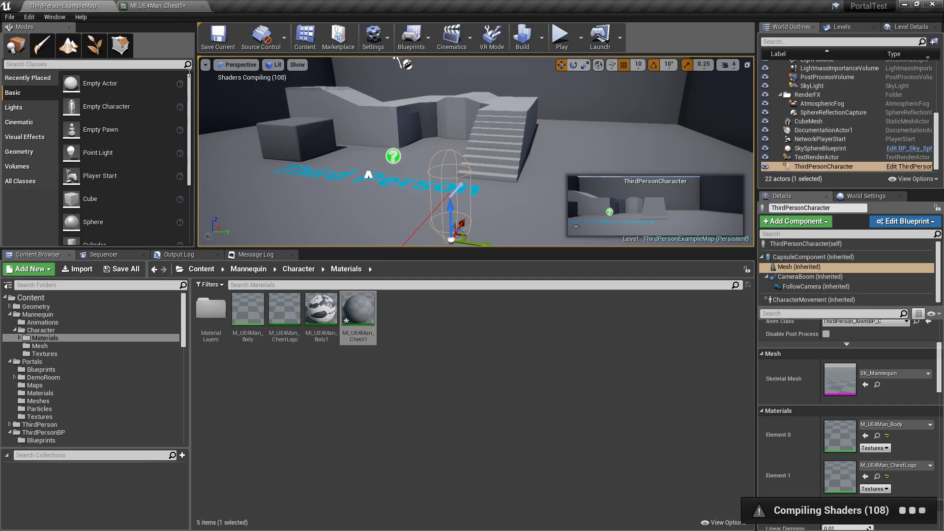
double_click(283, 320)
click(721, 259)
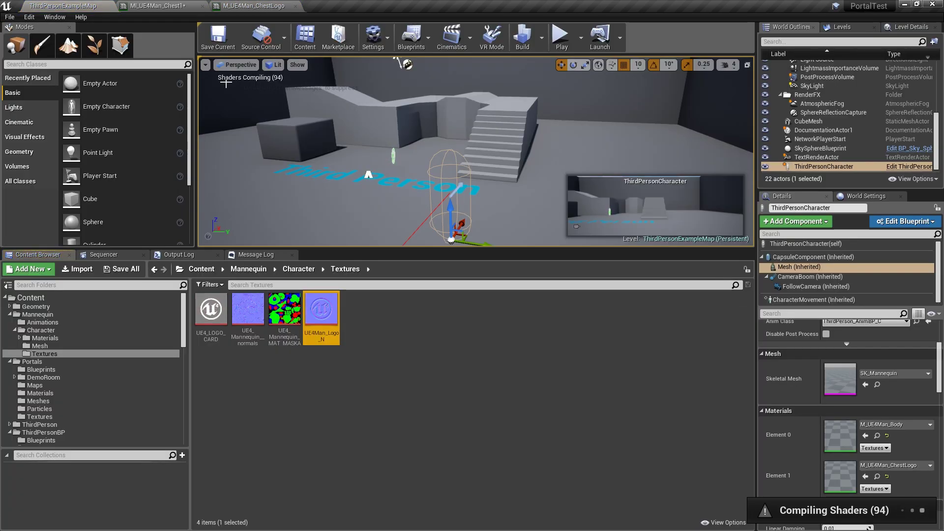
click(250, 6)
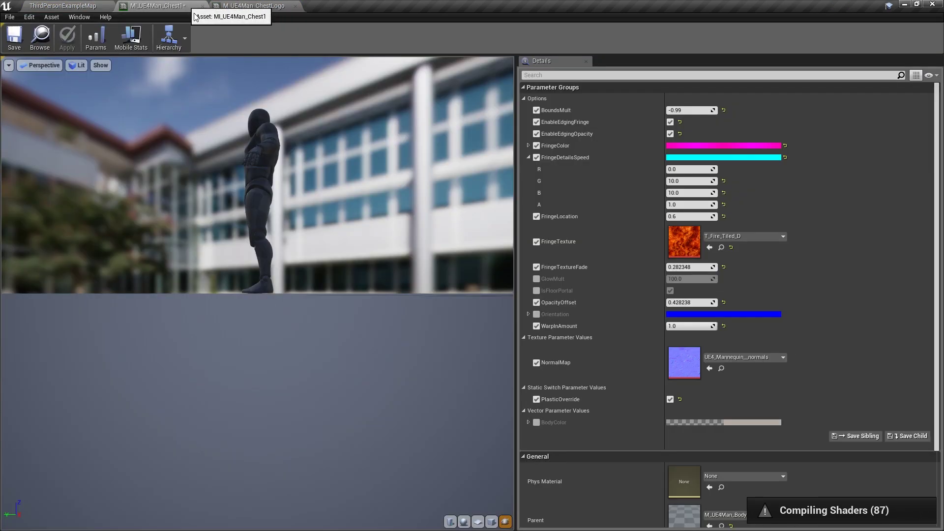
click(710, 369)
click(710, 369)
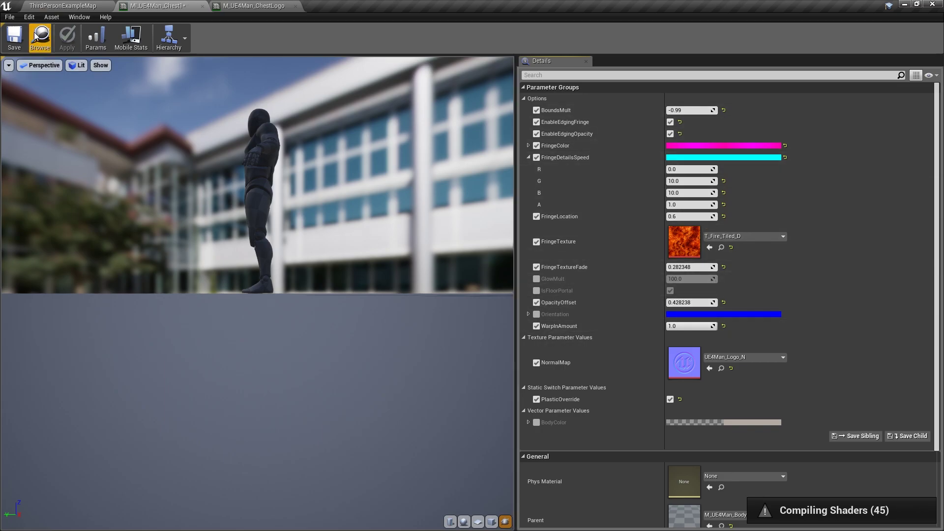
click(16, 41)
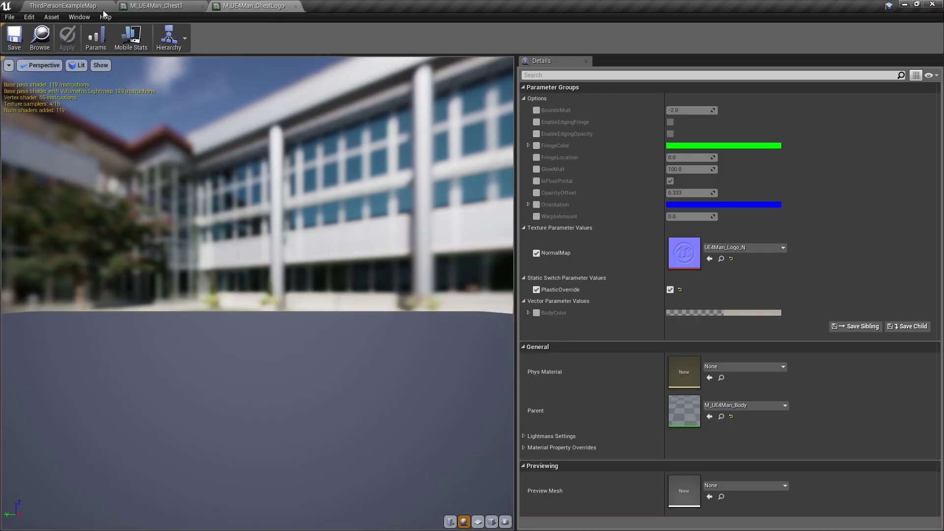
Open the character's SK_Mannequin mesh in a separate window beside the Materials folder, enlarged so its material slots are fully readable.
click(102, 8)
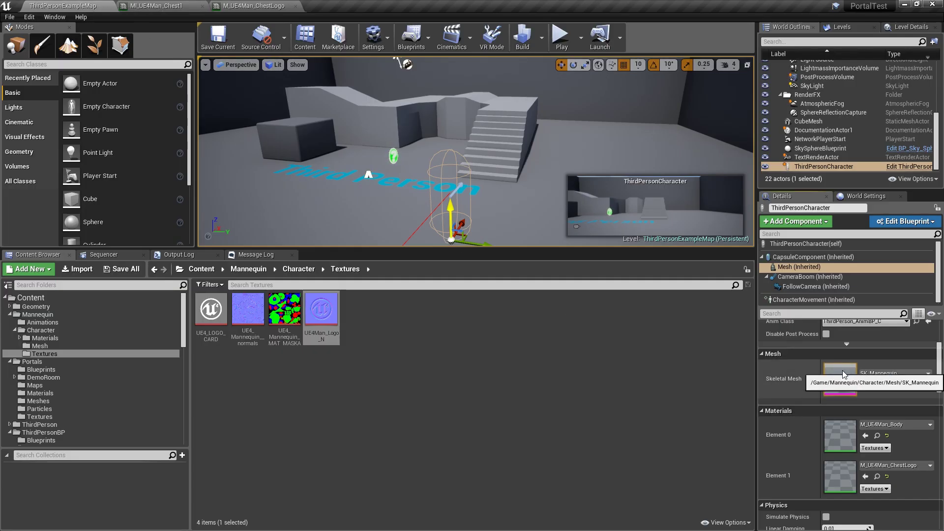
double_click(848, 383)
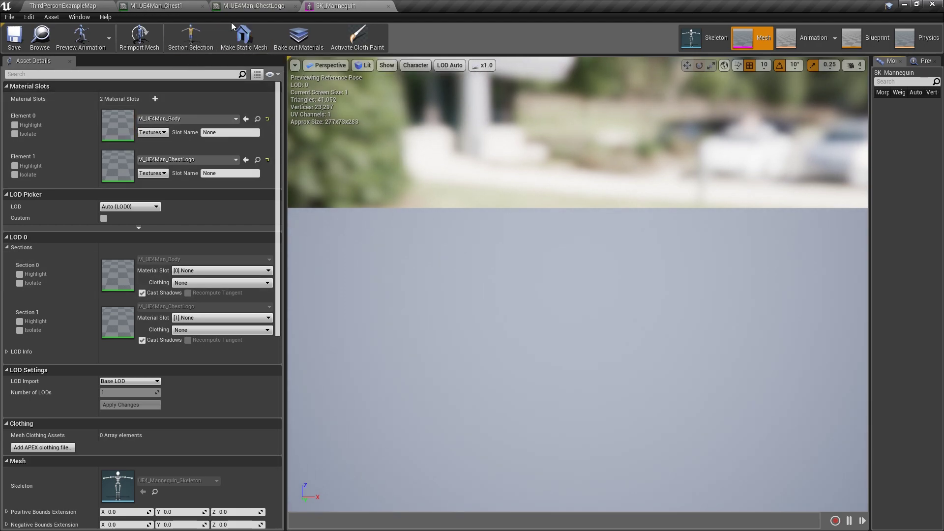
drag(320, 10, 484, 96)
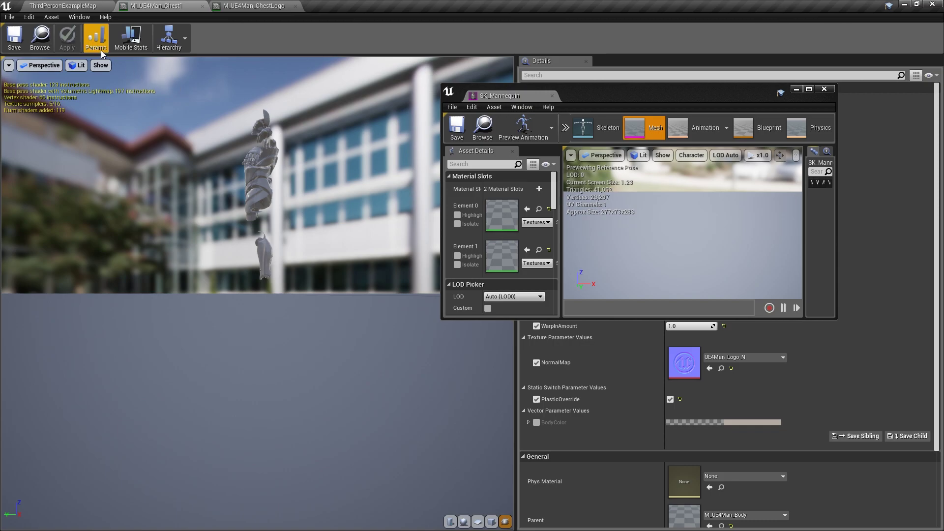
click(62, 6)
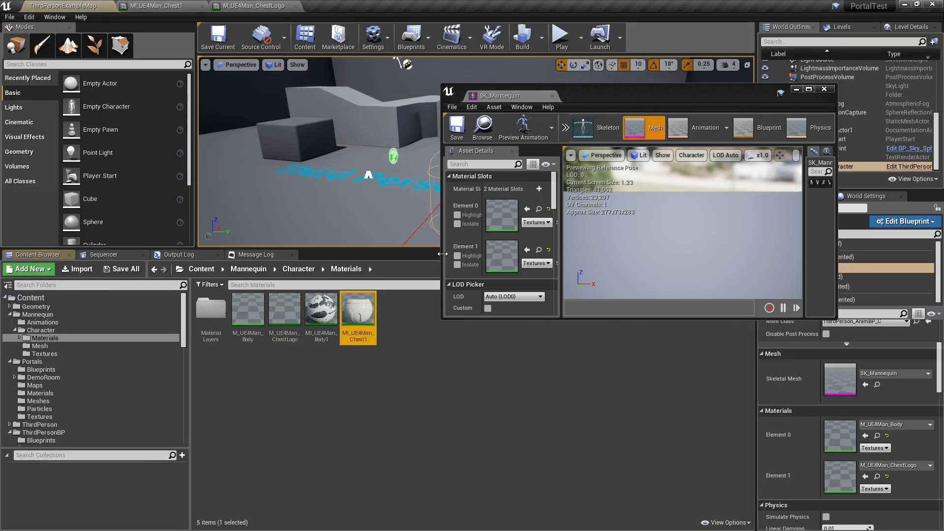
drag(632, 319, 633, 529)
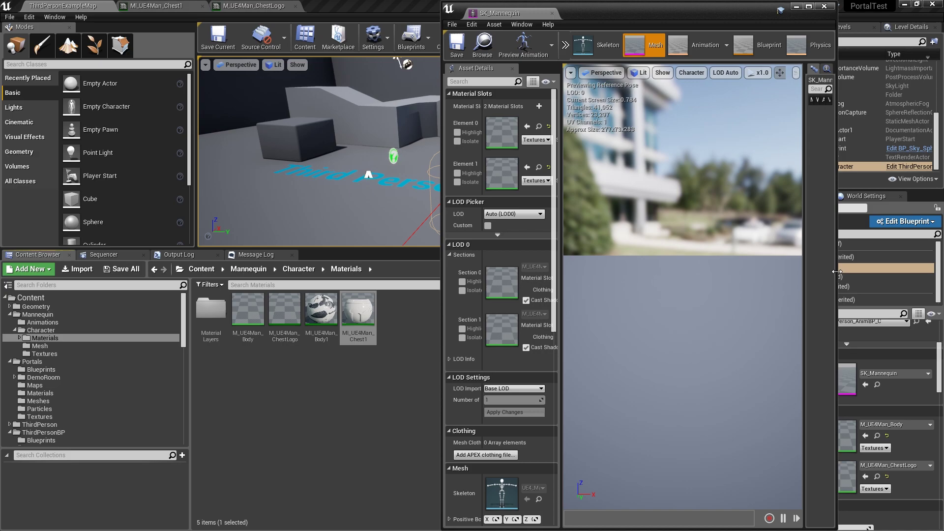
drag(836, 272, 942, 271)
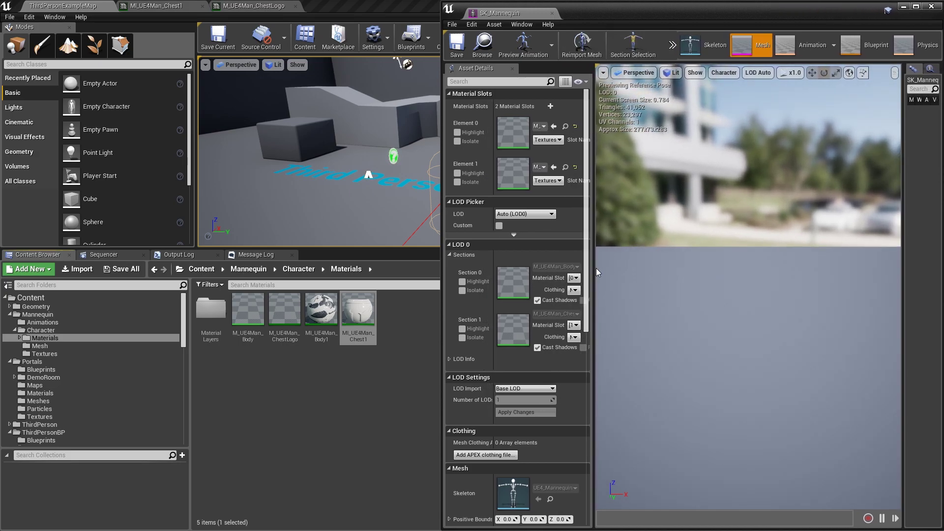
drag(596, 272, 801, 272)
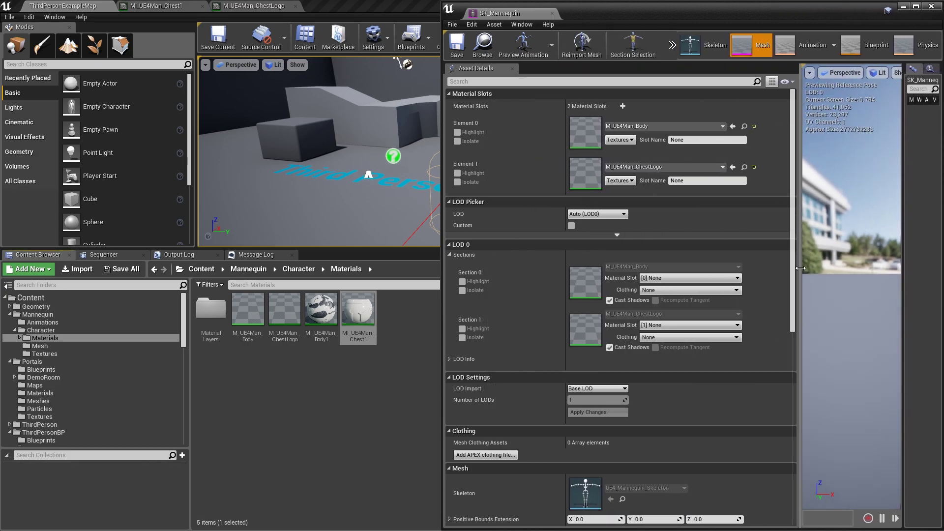
Assign MI_UE4Man_Chest1 to Element 1 and MI_UE4Man_Body1 to Element 0 of SK_Mannequin, save the mesh and close its editor.
click(732, 167)
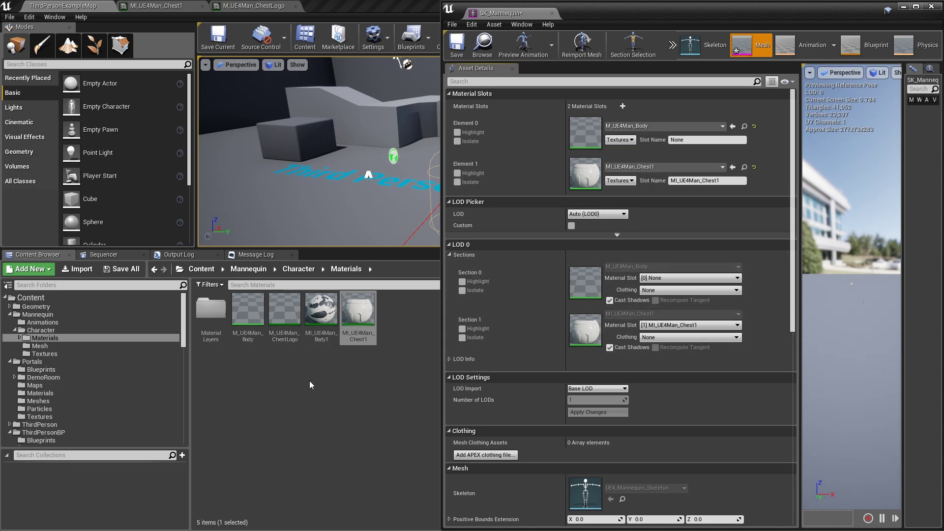
click(321, 322)
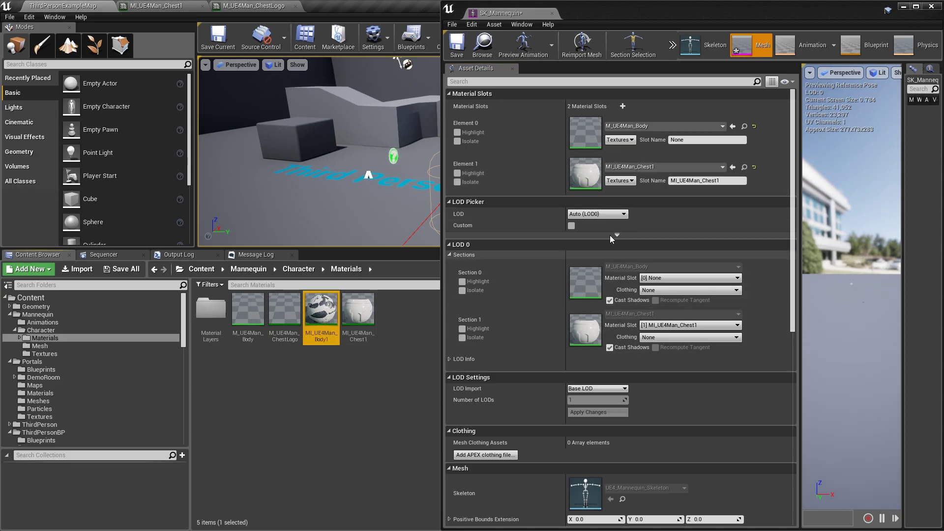
click(732, 127)
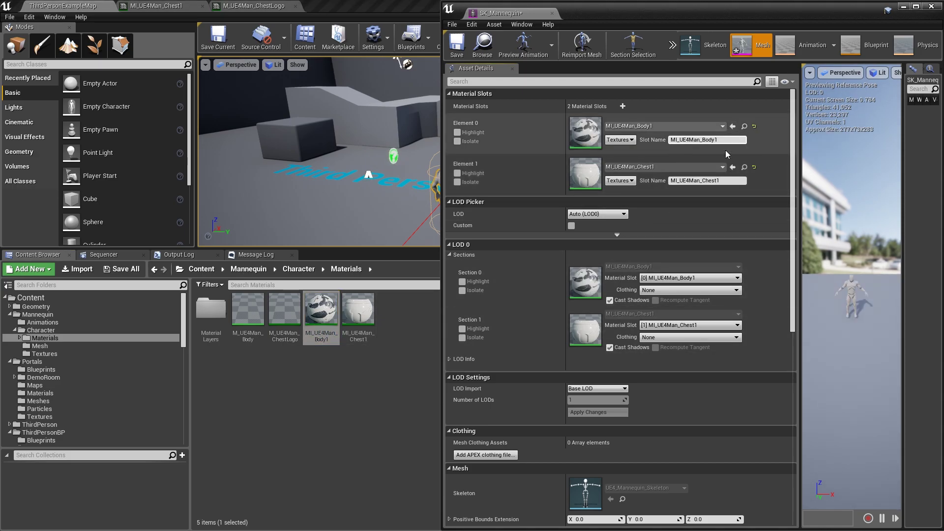
click(452, 53)
drag(785, 17, 651, 17)
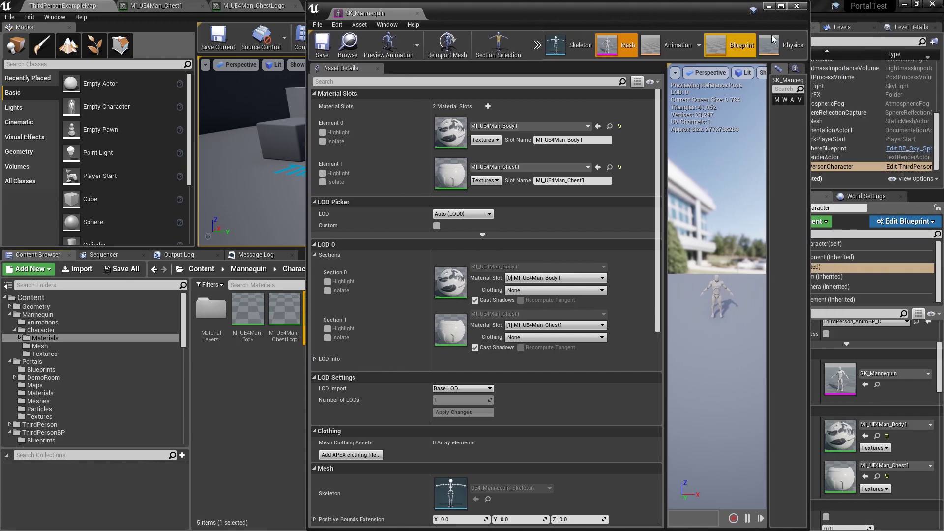
click(797, 7)
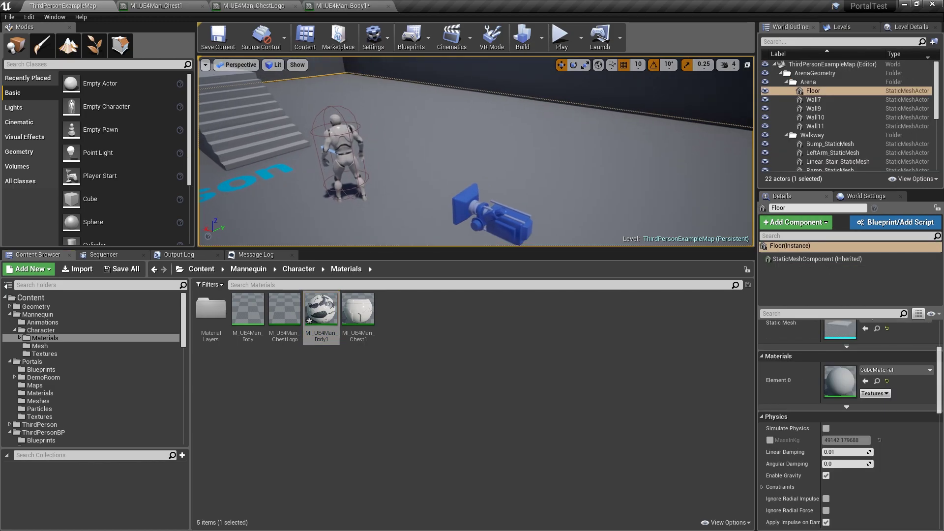
Enlarge the level viewport around the character, open MI_UE4Man_Body1 in a floating window beside it, and try adjusting WarpInAmount.
right_drag(476, 151, 410, 151)
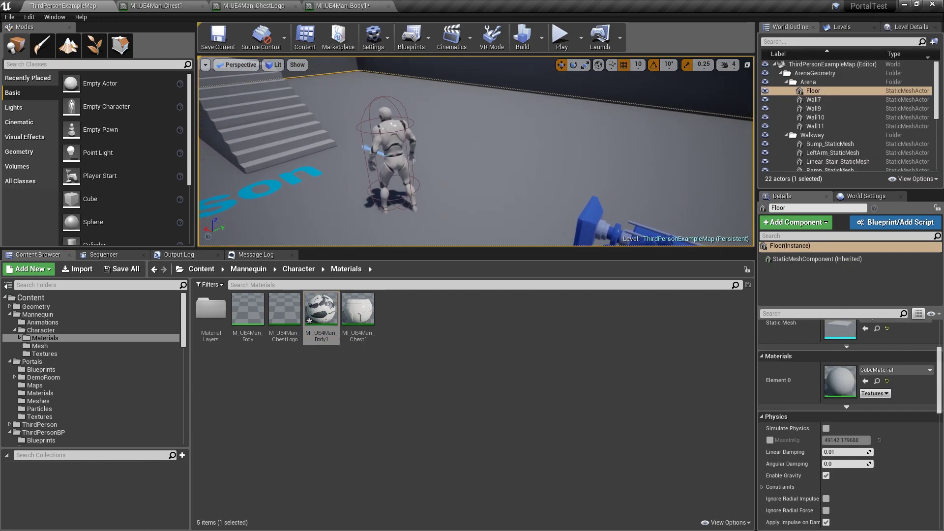
drag(494, 255, 472, 381)
double_click(320, 451)
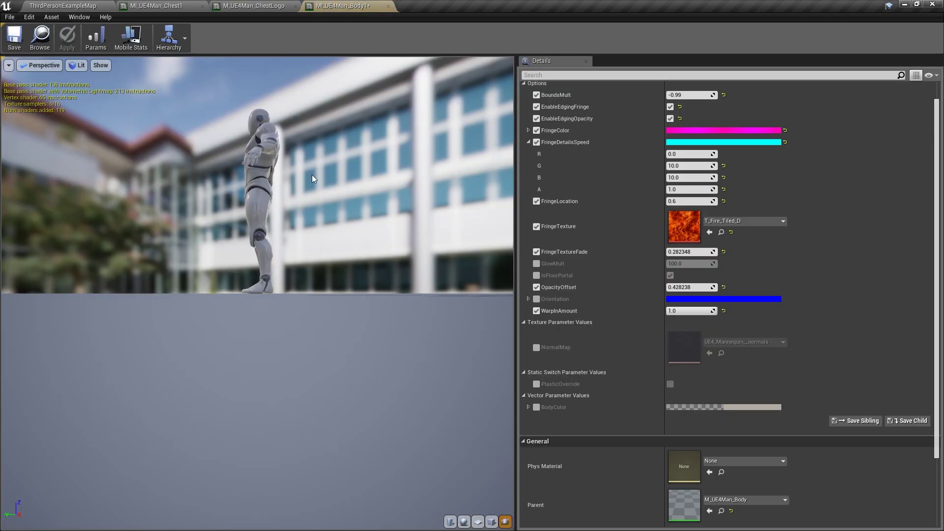
drag(333, 7, 636, 58)
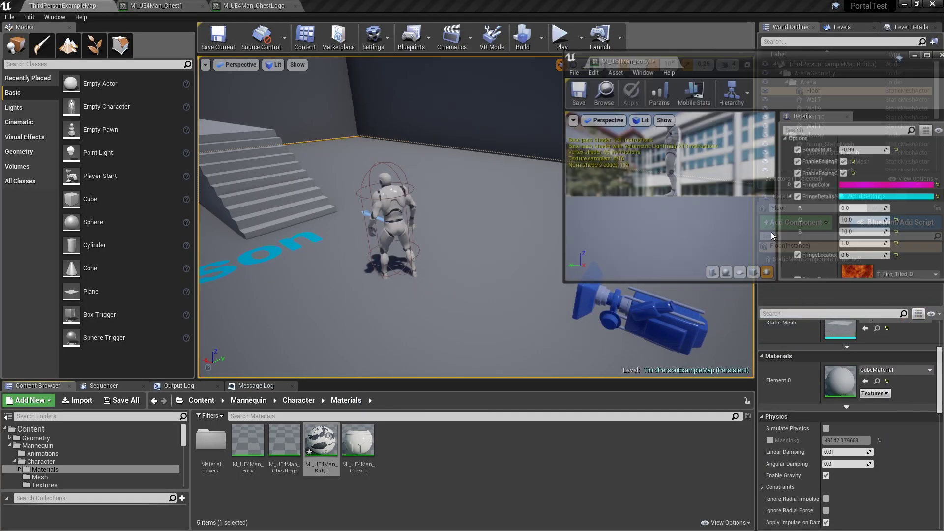
scroll(842, 212, down, 5)
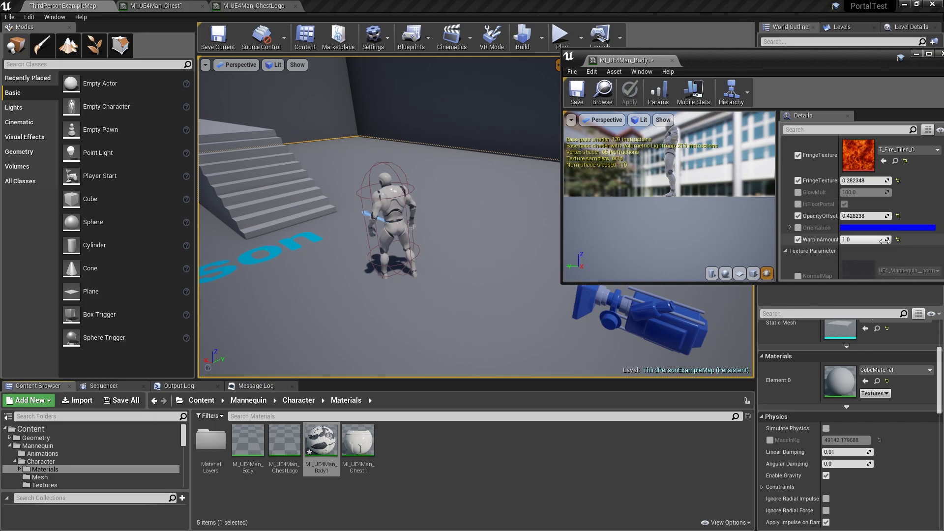
mouse_move(887, 239)
mouse_down()
mouse_move(845, 239)
mouse_move(887, 240)
mouse_up()
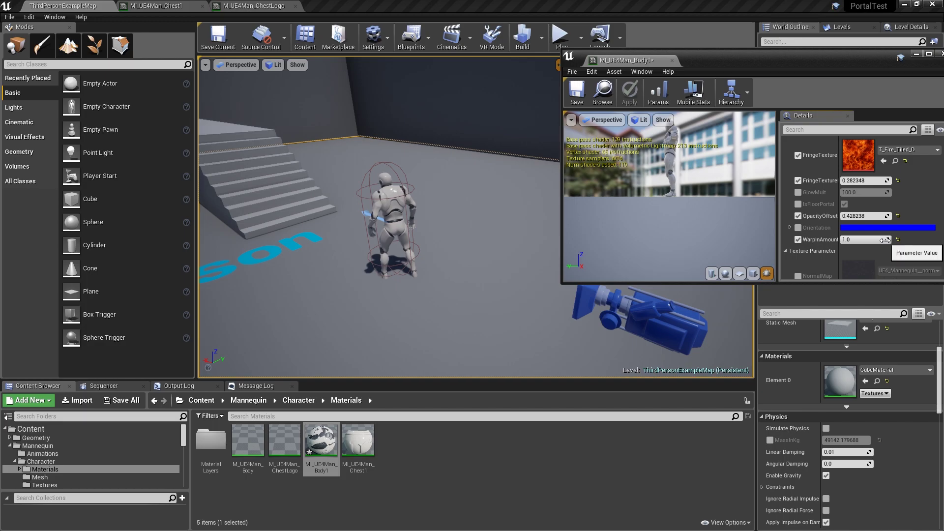